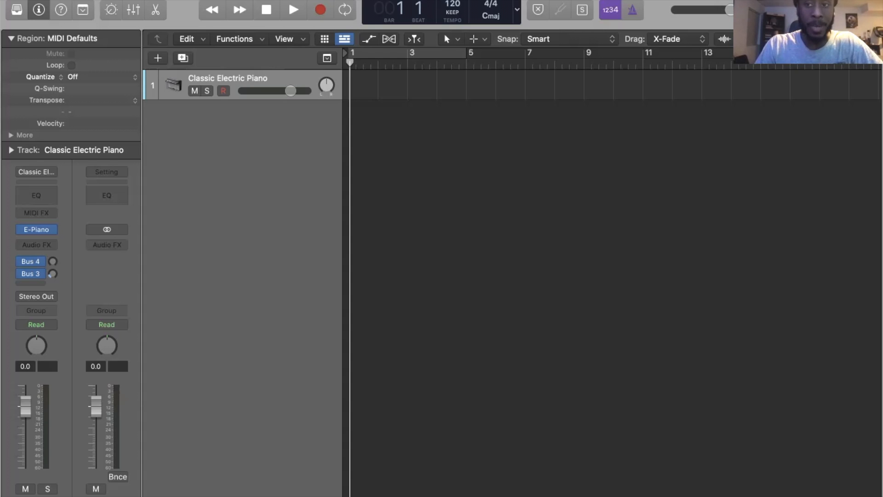
- Open the loop browser and filter the loops to the House genre and the Synths instrument
key("o")
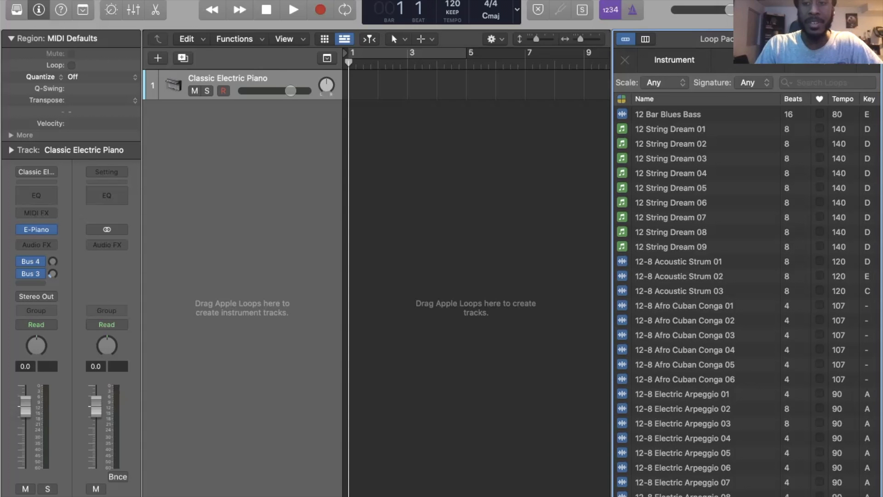
left_click(748, 60)
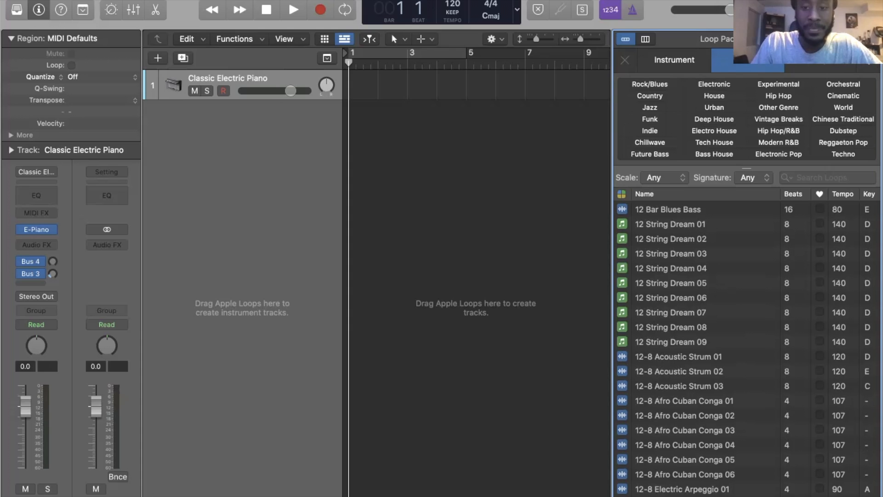
left_click(714, 96)
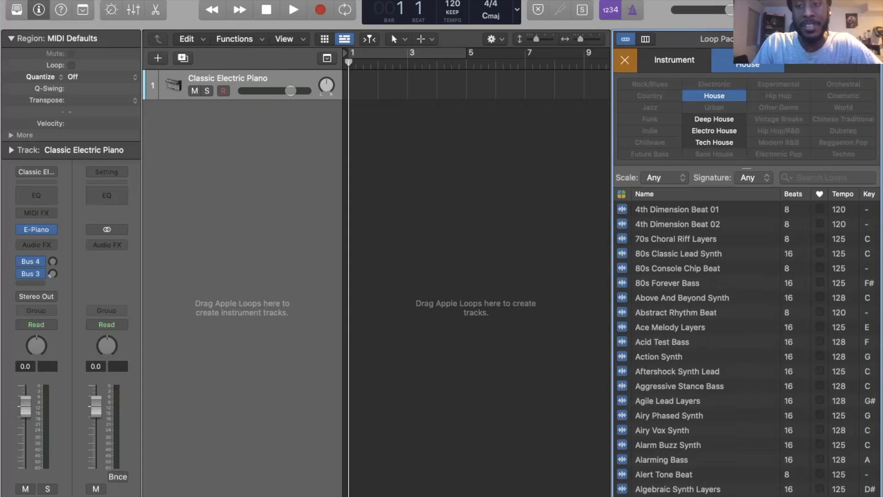
left_click(674, 60)
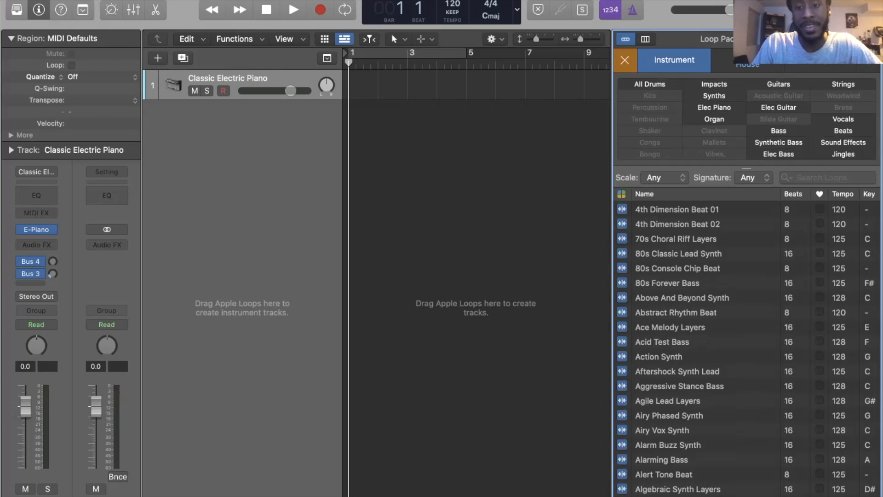
left_click(714, 96)
- Audition the Bliss Abyss Chord Layers 01 loop and add it as a new track starting at bar 1
scroll(746, 347, "down", 1)
scroll(746, 348, "down", 3)
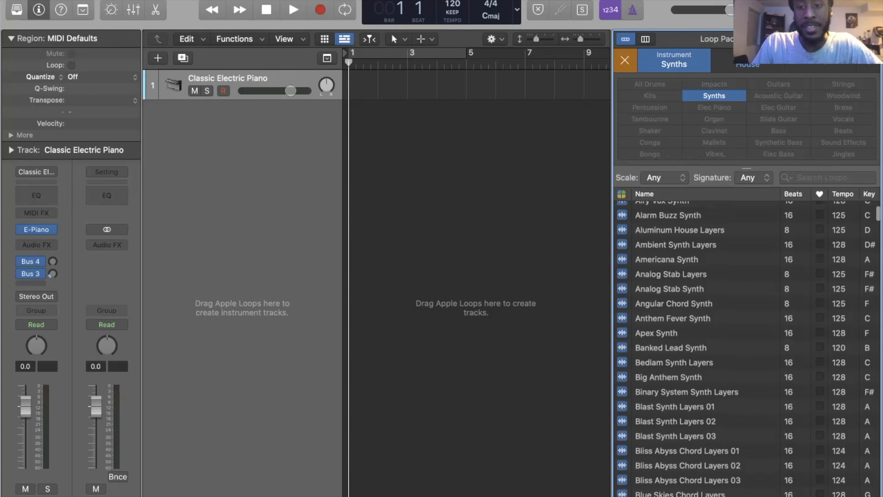
scroll(746, 347, "down", 1)
scroll(746, 347, "down", 2)
scroll(746, 347, "down", 5)
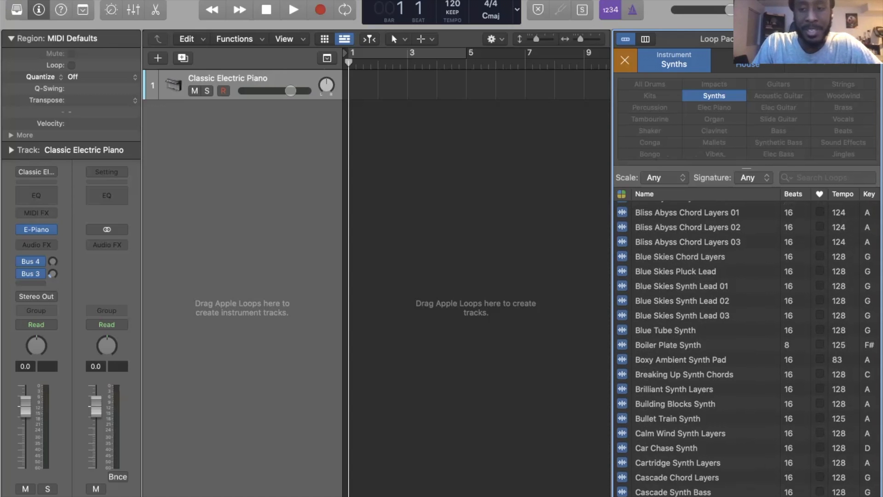
left_click(687, 212)
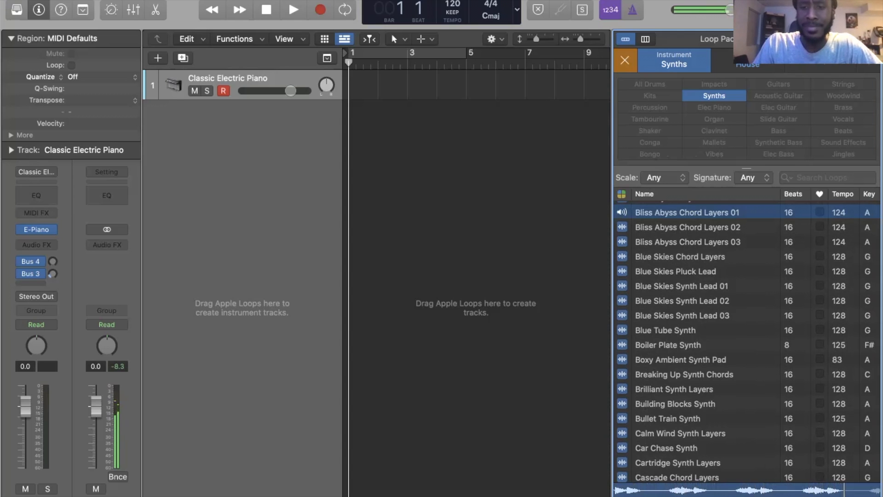
key("space")
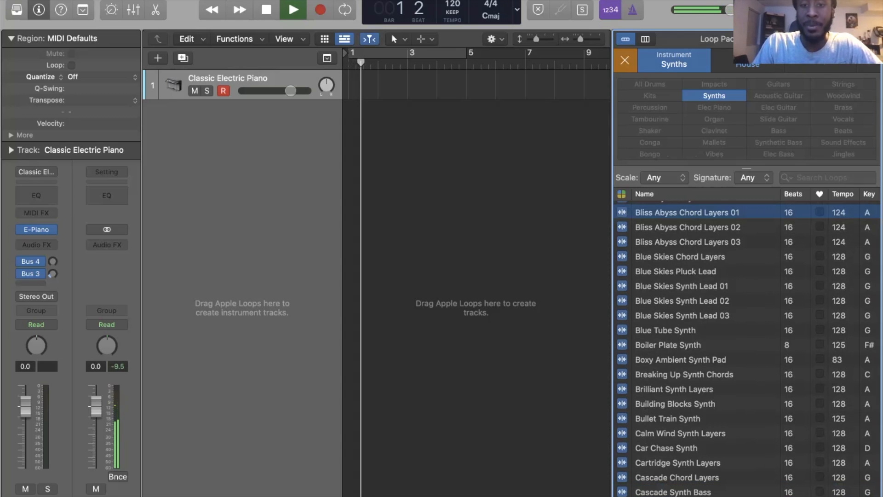
key("space")
left_click_drag(685, 212, 352, 115)
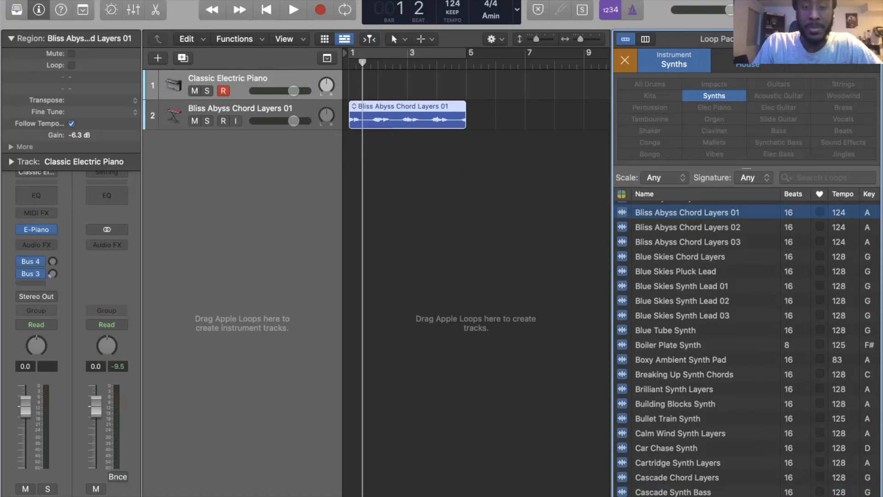
- Play the project from the beginning, turn on cycle mode for bars 1 to 5, and stop playback
left_click(427, 184)
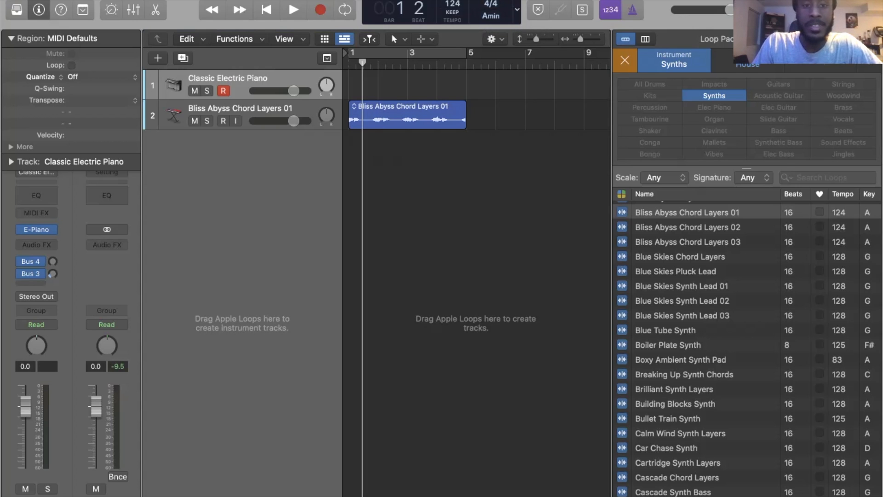
left_click(476, 207)
key("Return")
key("space")
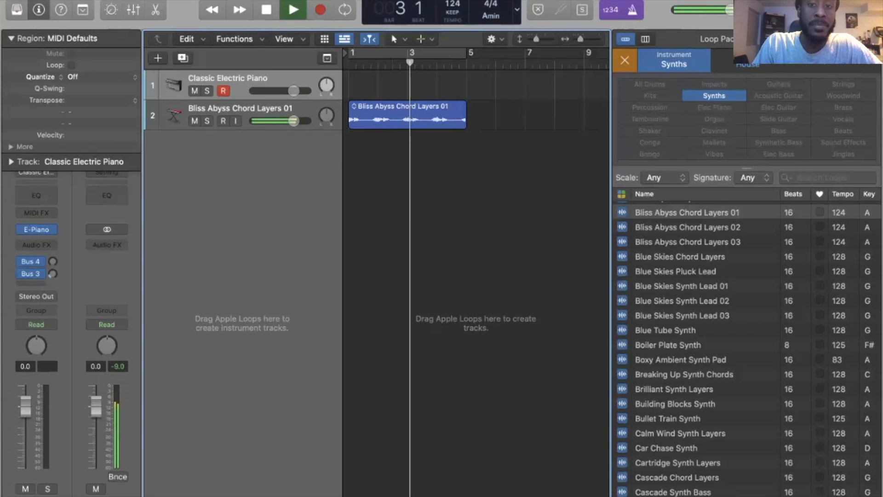
key("c")
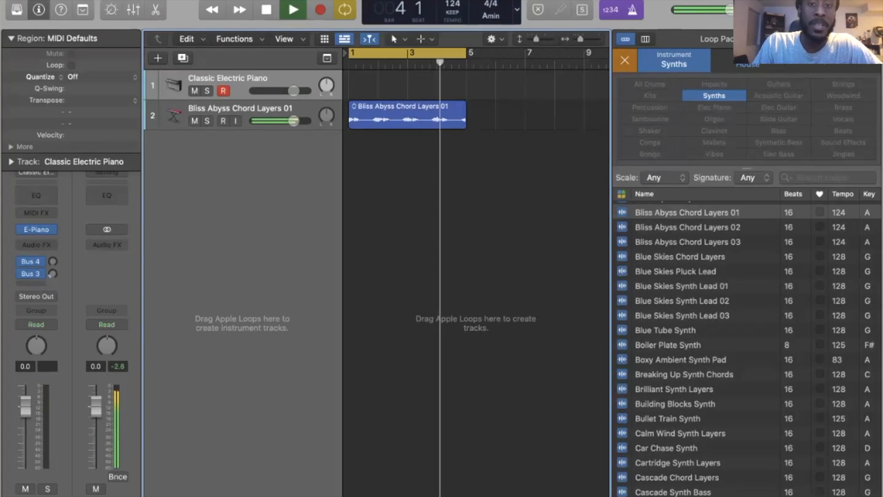
key("space")
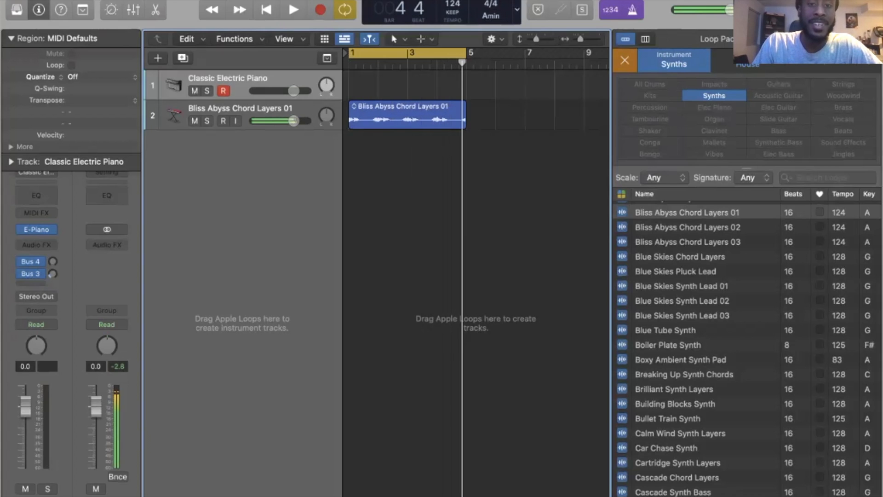
- Loop the Bliss Abyss Chord Layers 01 region out to bar 9 and extend the cycle range to bar 9
scroll(476, 276, "right", 2)
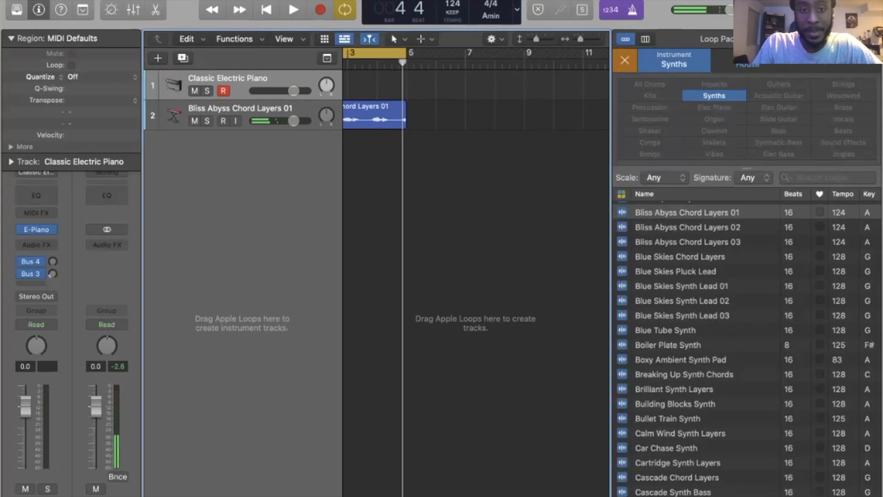
left_click_drag(404, 111, 524, 111)
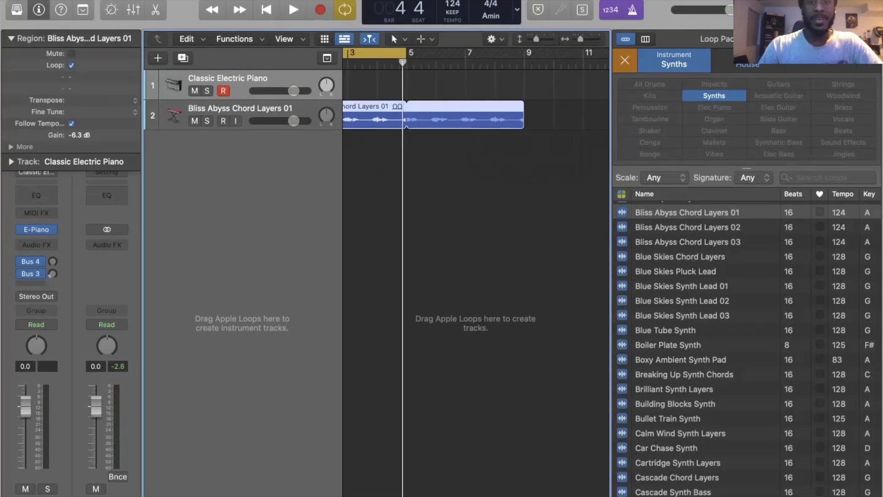
scroll(475, 271, "down", 3)
scroll(476, 271, "left", 3)
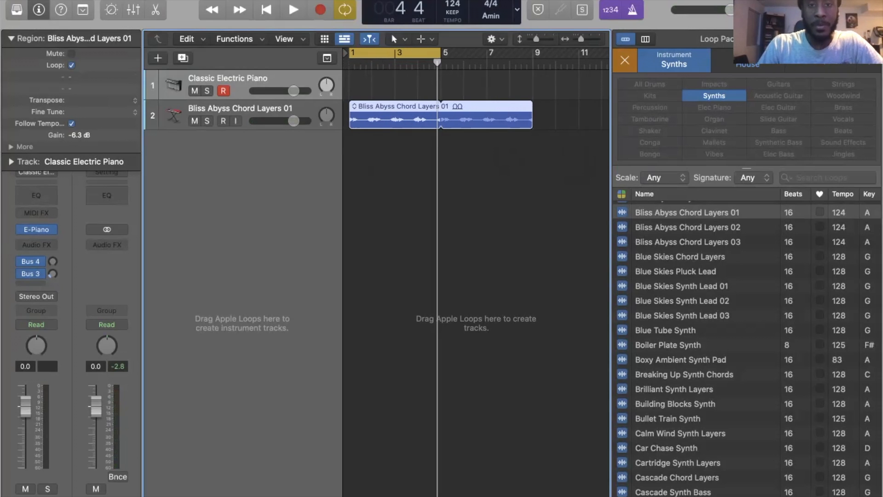
left_click_drag(440, 52, 533, 52)
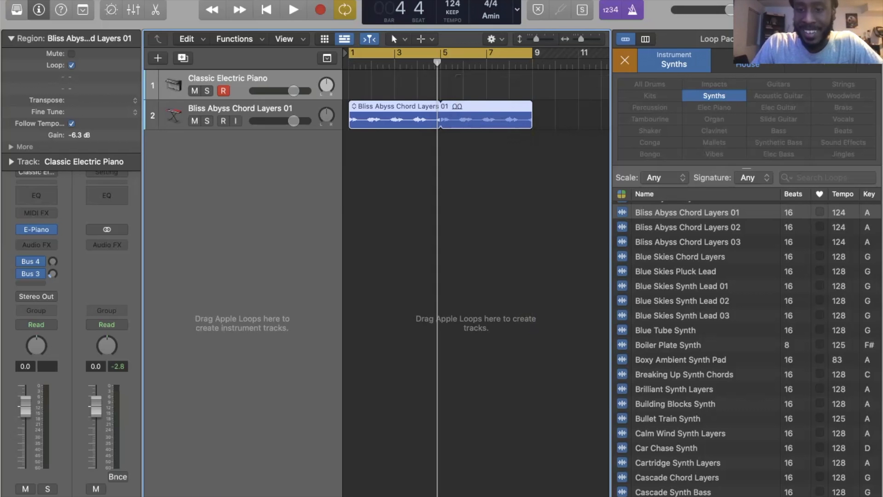
- Audition Bliss Abyss Chord Layers 02 and 03, add 02 as a new track at bar 9, and hide the inspector
left_click(688, 228)
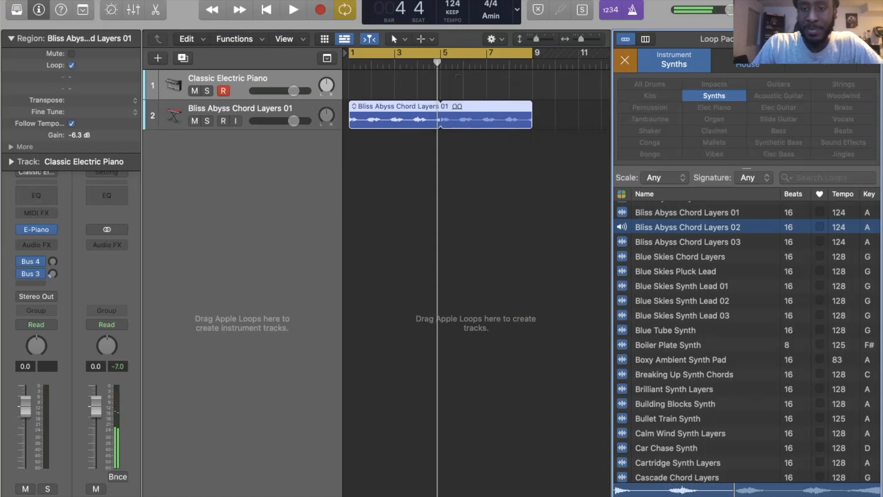
key("Down")
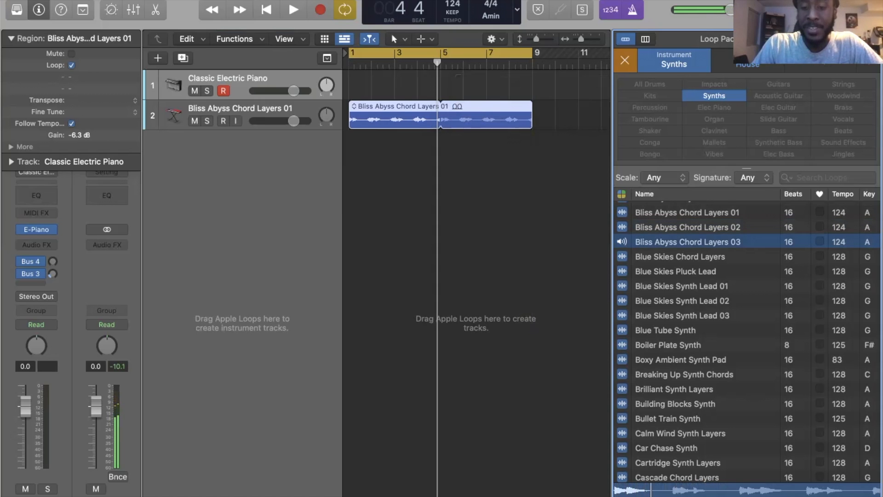
key("Up")
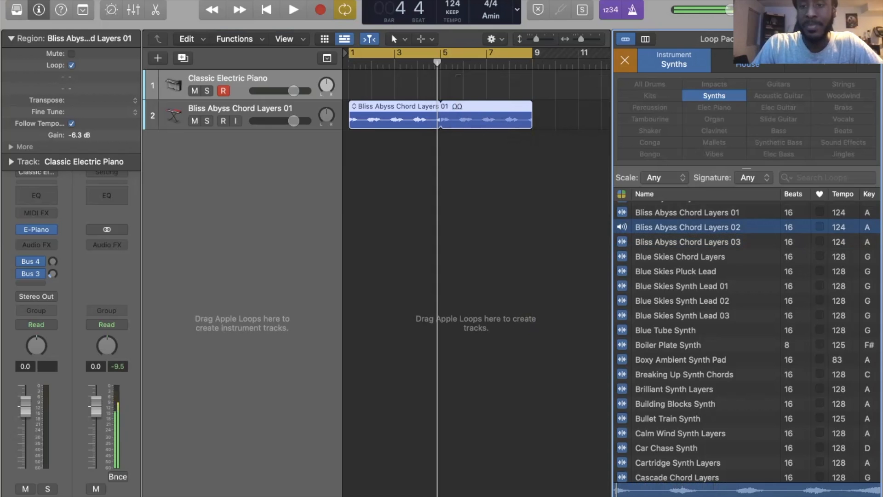
left_click_drag(688, 227, 536, 146)
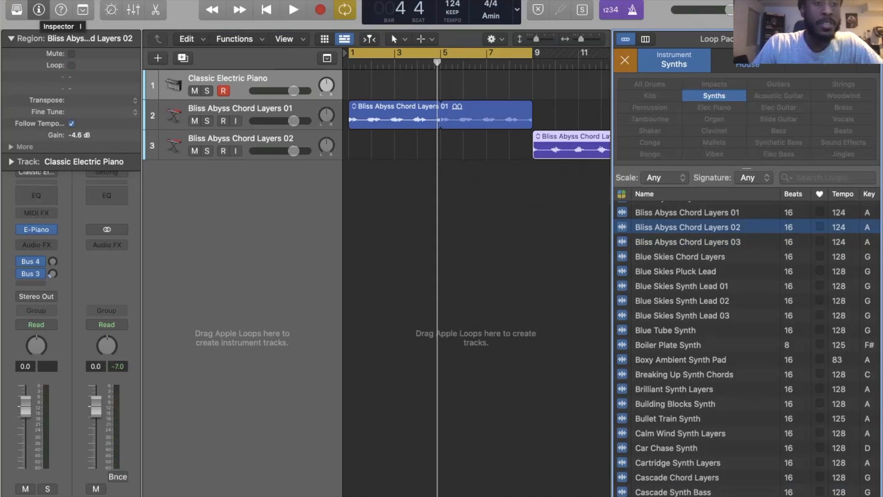
left_click(38, 10)
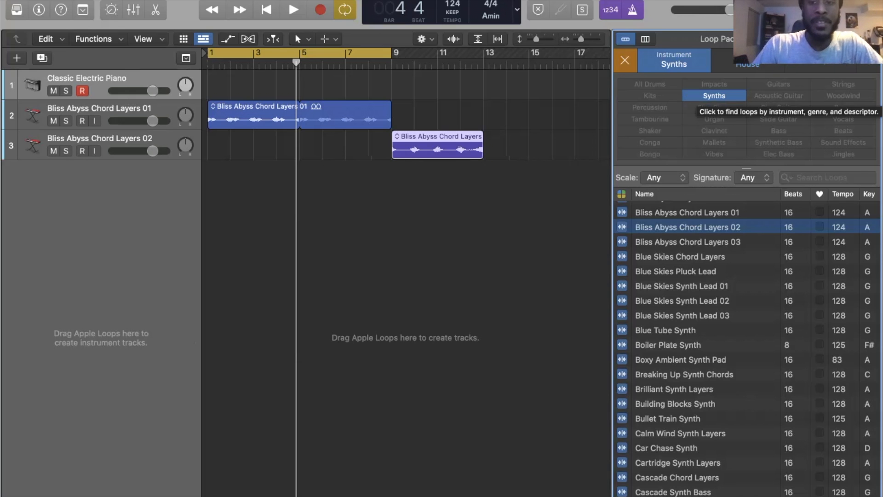
- Switch the instrument filter from Synths to All Drums and search the House loops for "topper"
left_click(714, 95)
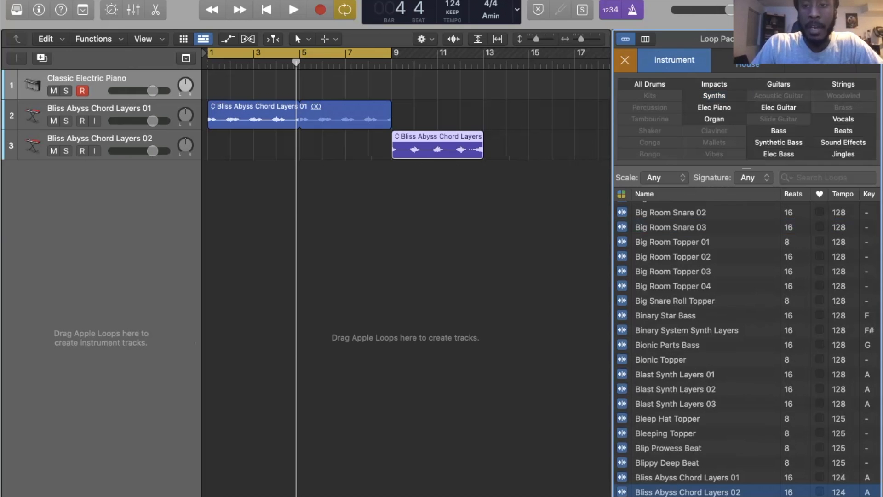
left_click(649, 85)
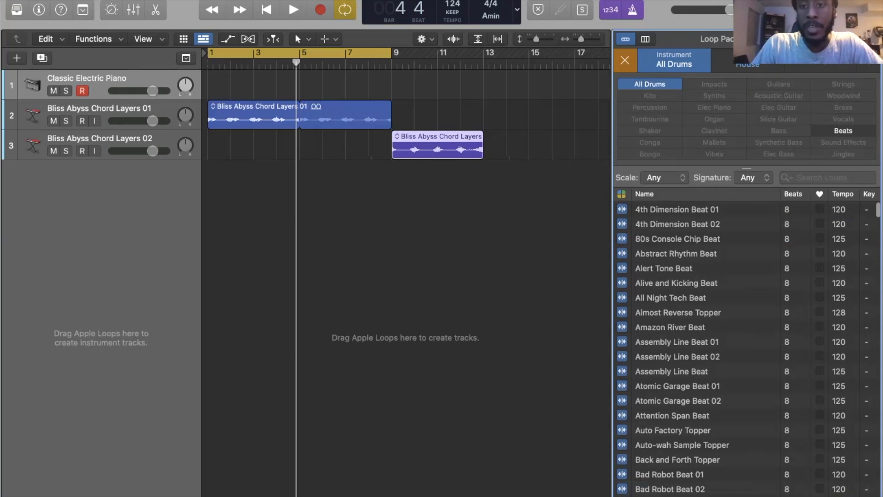
scroll(736, 348, "down", 5)
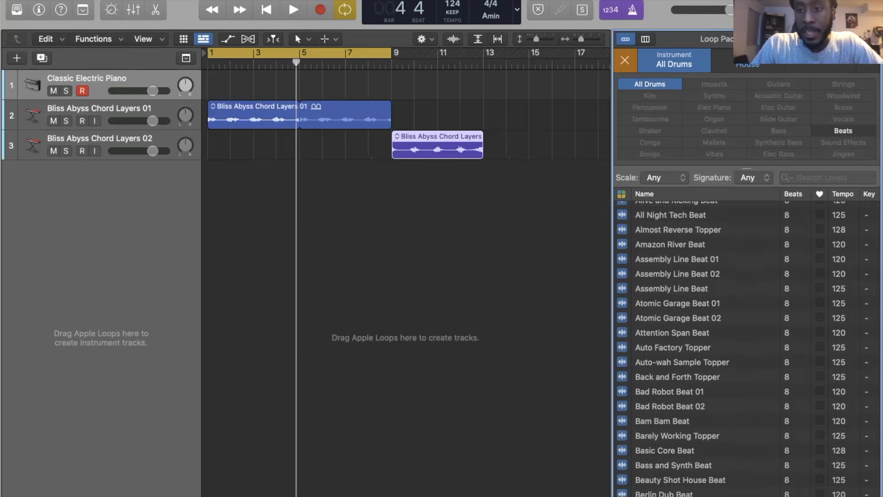
left_click(828, 178)
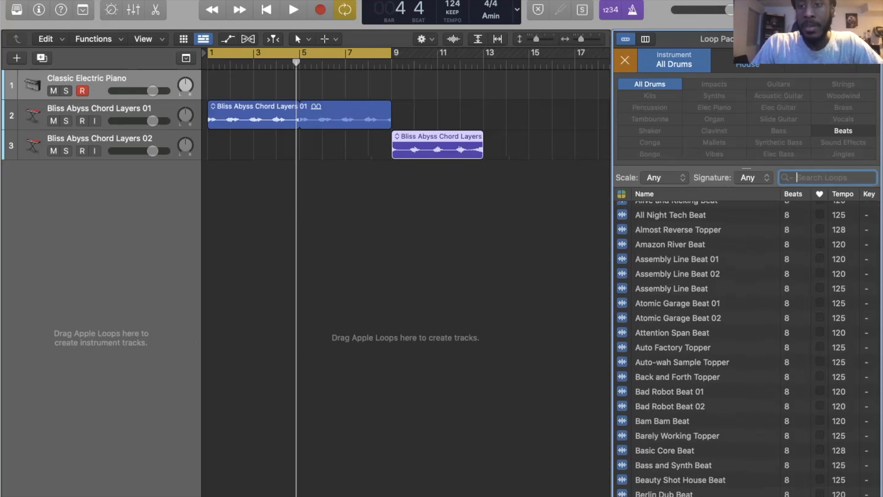
type("topper")
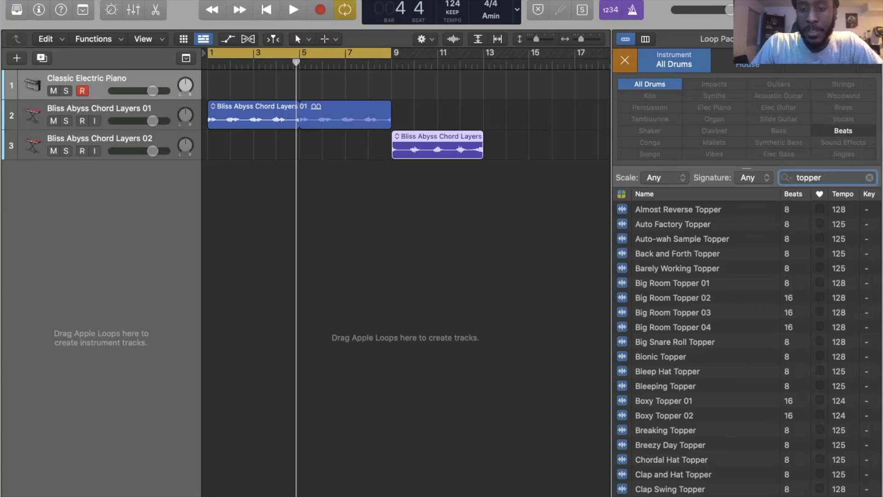
- Audition the topper loops from Almost Reverse Topper down to Big Room Topper 04 and go back to Big Room Topper 02
left_click(678, 209)
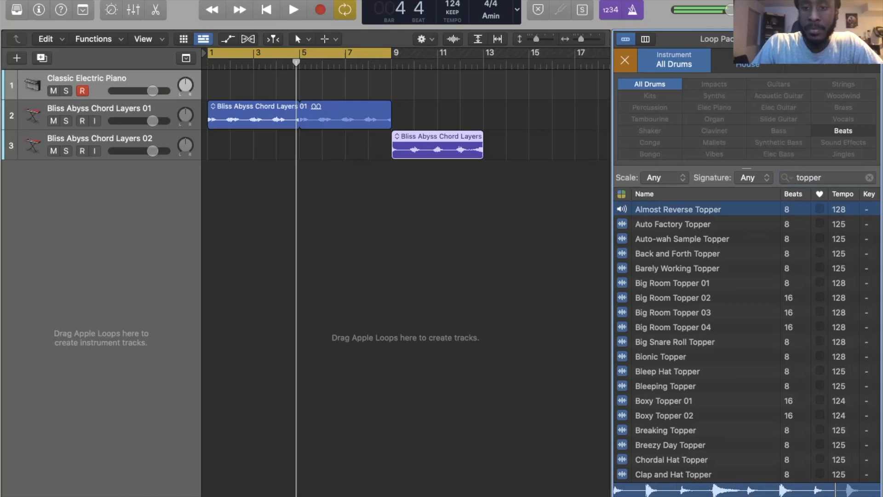
left_click(682, 238)
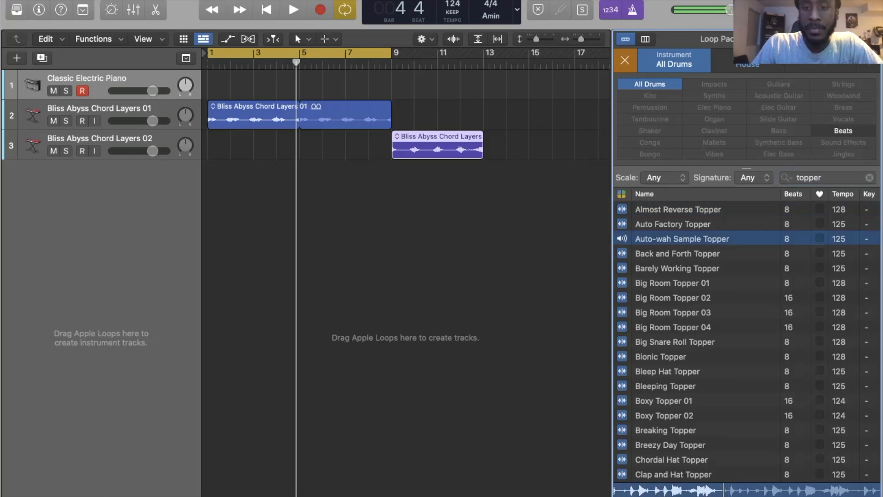
key("Down")
key("Down")
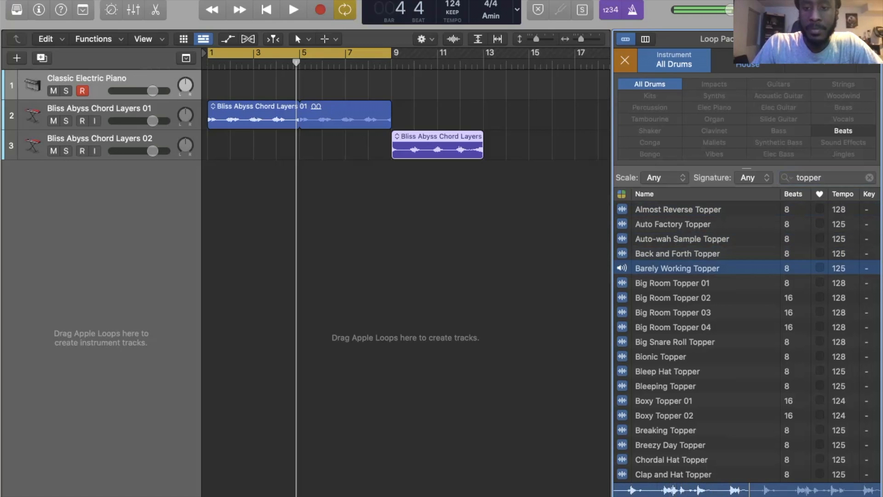
key("Down")
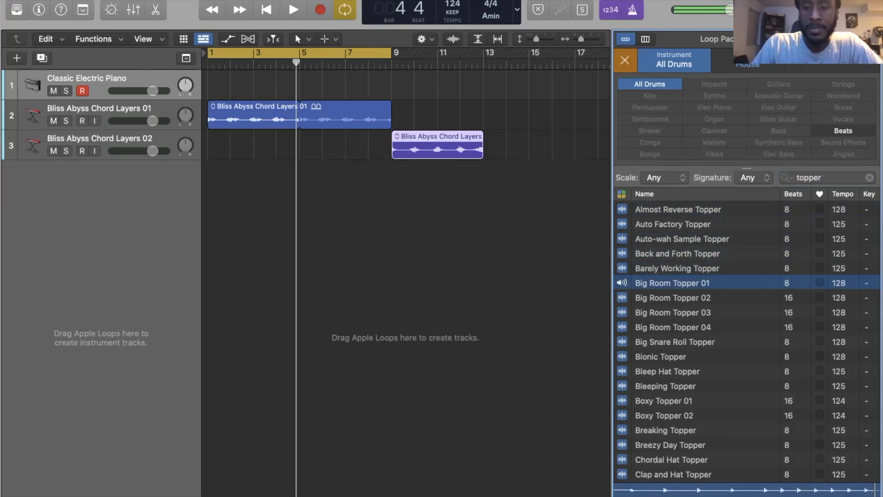
left_click(672, 327)
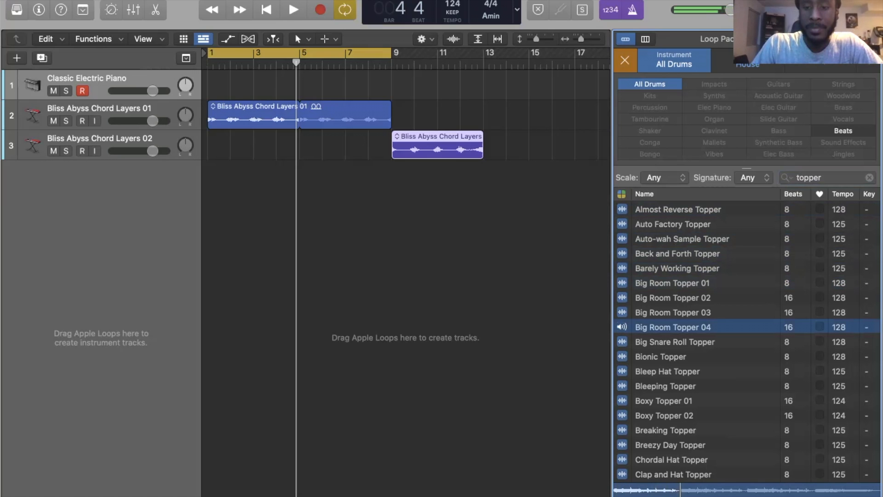
left_click(672, 327)
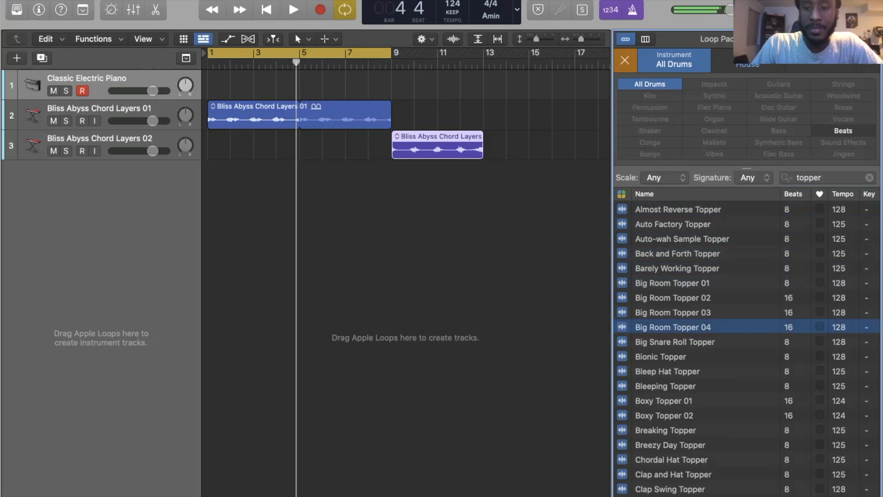
key("Up")
key("Up")
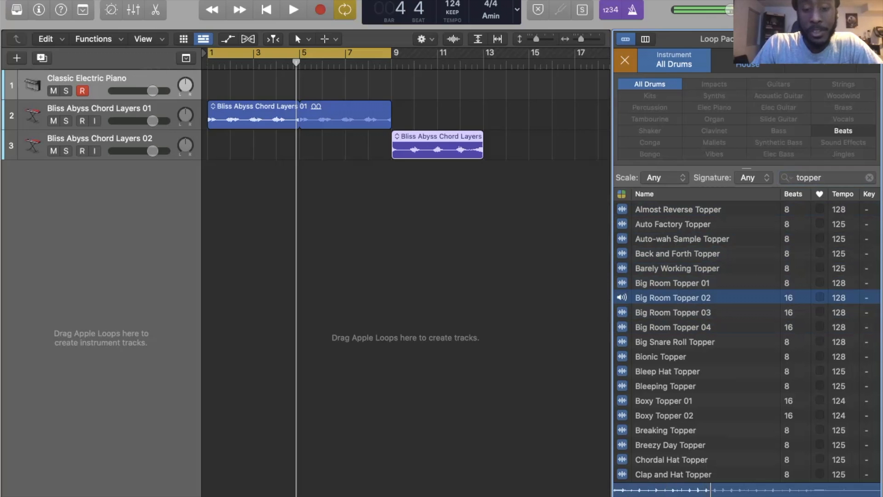
- Audition Big Snare Roll Topper and the Big Room Topper loops, and add Big Room Topper 01 as a new track at bar 1
left_click(667, 371)
key("Up")
key("Up")
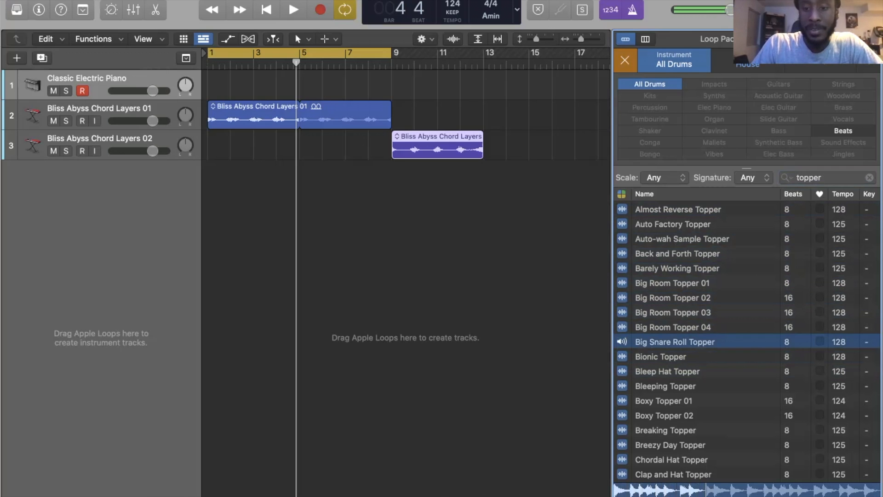
key("Up")
key("Up")
key("Up")
key("Up")
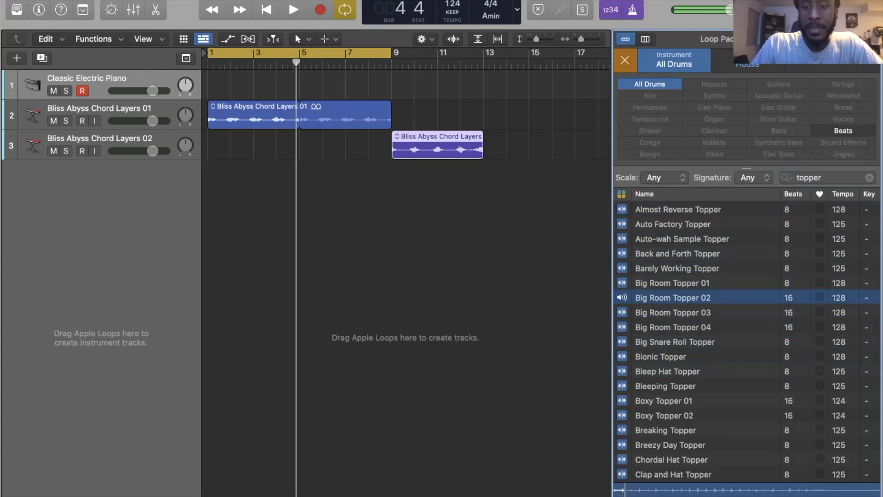
left_click_drag(671, 283, 300, 168)
- Audition Big Room Topper 02 and 03 and add Big Room Topper 03 as a new track at bar 5
left_click(672, 297)
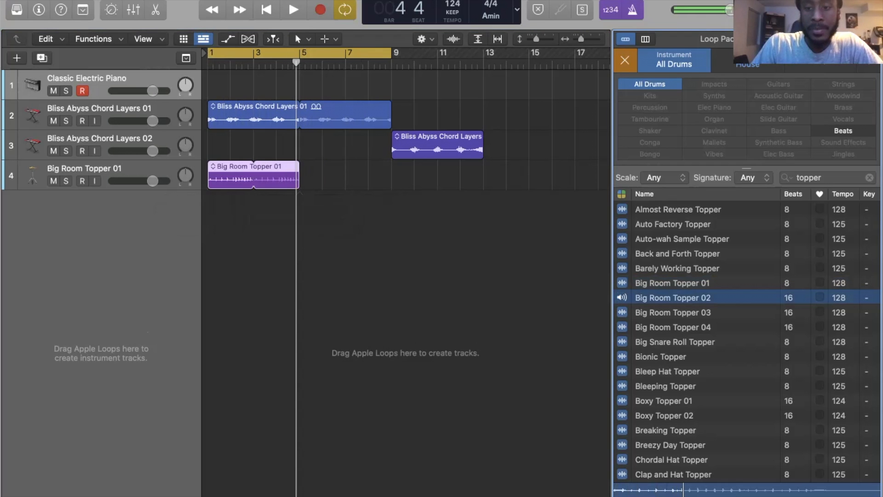
left_click(673, 312)
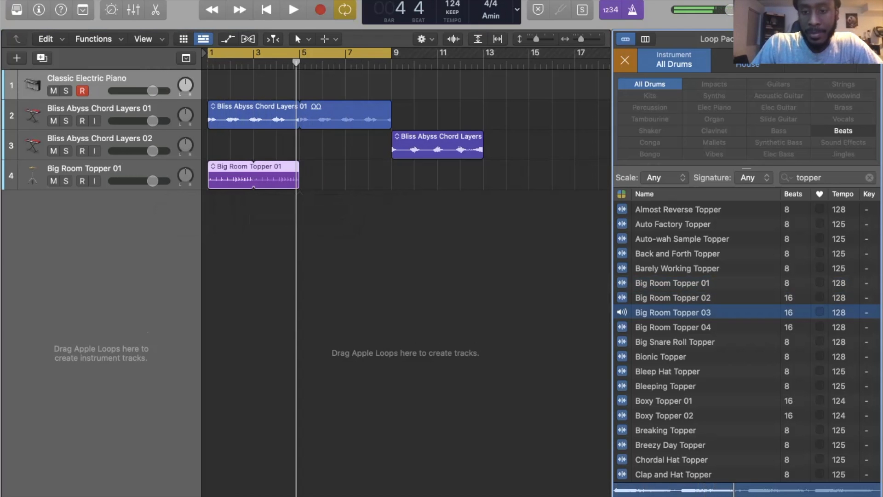
left_click_drag(672, 312, 302, 203)
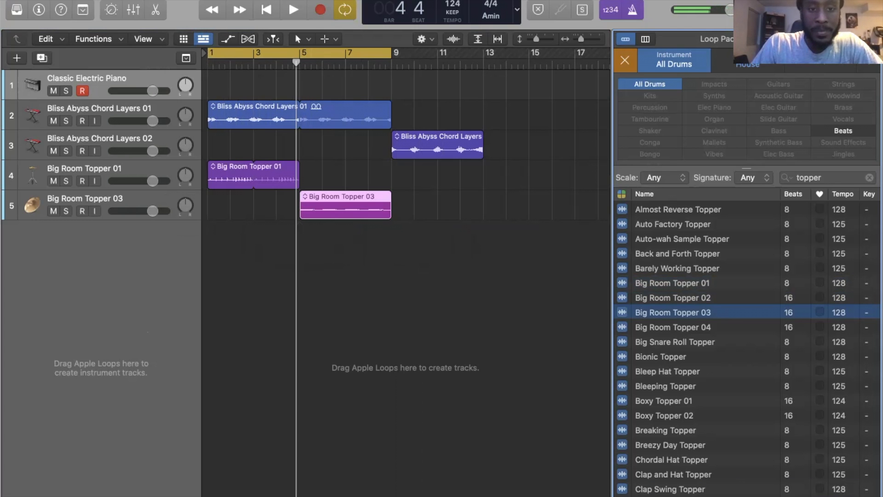
- Loop the Big Room Topper 01 region out to bar 9 and add Big Snare Roll Topper as a new track at bar 7
left_click_drag(299, 165, 391, 164)
left_click(673, 327)
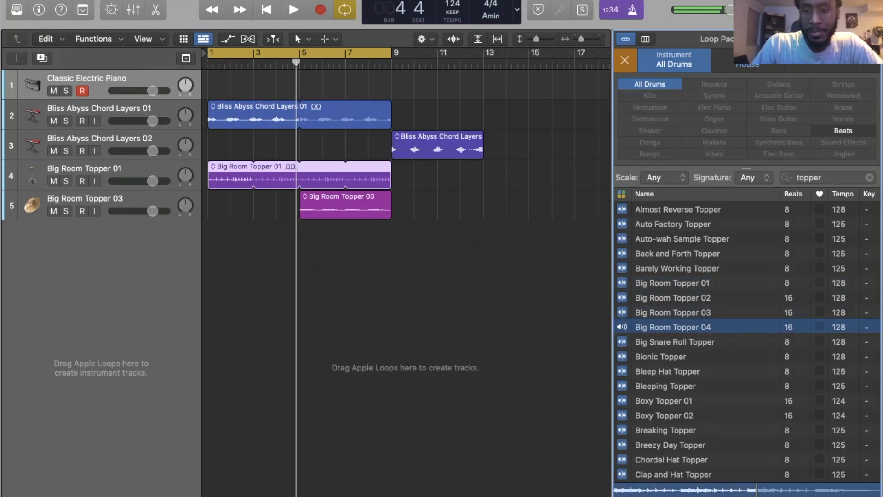
left_click(674, 342)
left_click_drag(675, 341, 346, 235)
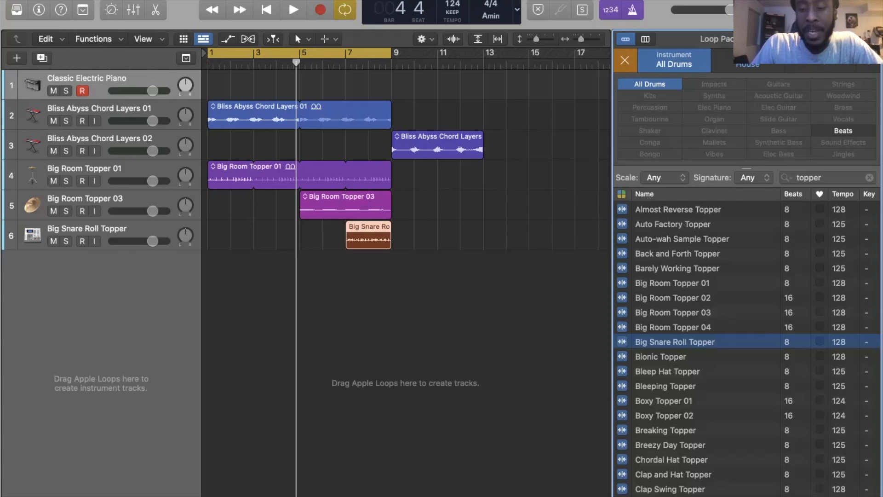
- Clear the "topper" search and audition House drum loops such as Berlin Dub Beat, Berlin House Beat 01 and Big Room Topper 01
left_click(869, 177)
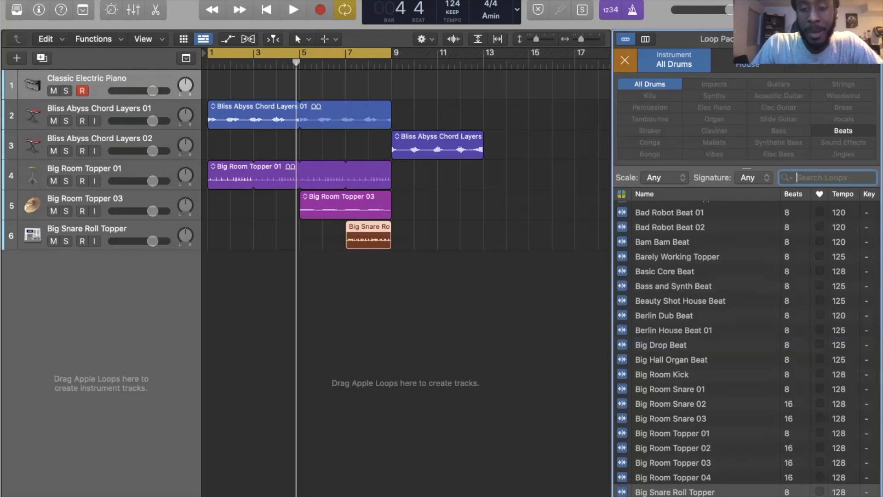
scroll(746, 348, "down", 4)
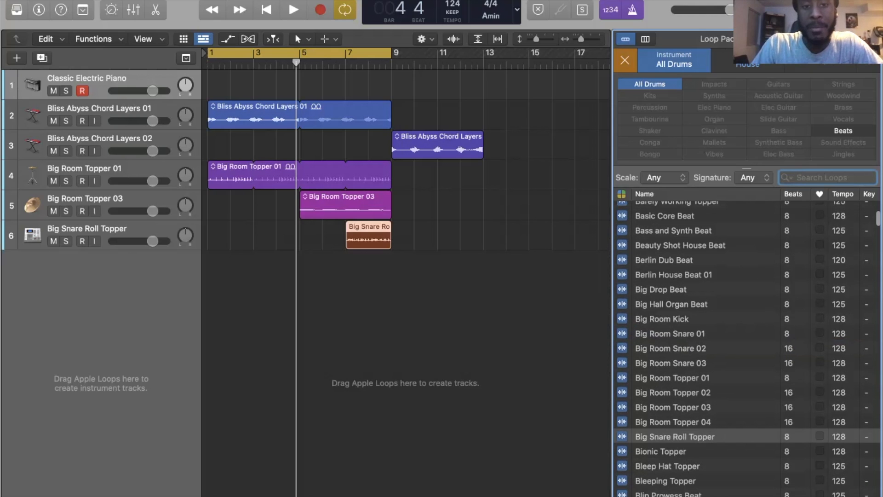
left_click(674, 260)
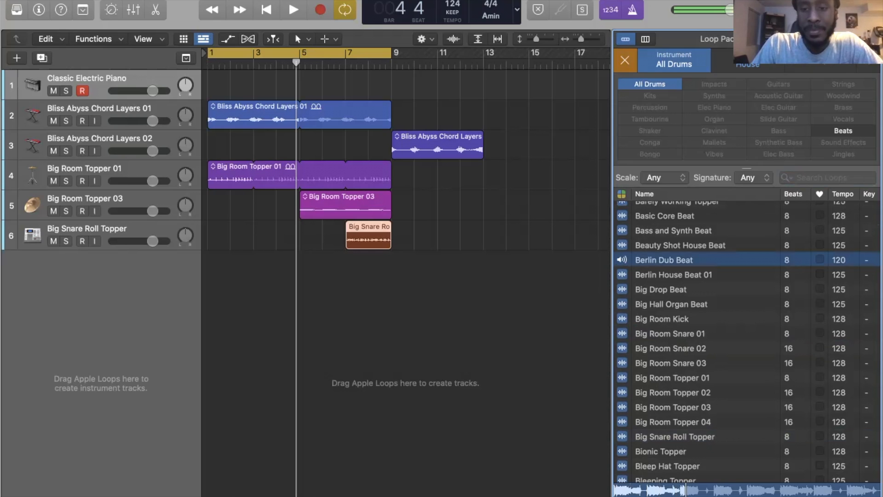
left_click(674, 275)
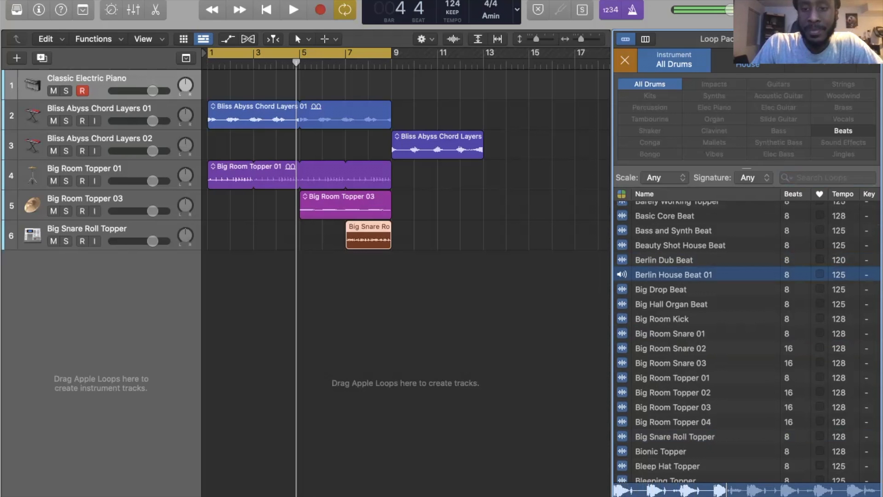
left_click(670, 333)
scroll(672, 327, "down", 3)
left_click(673, 326)
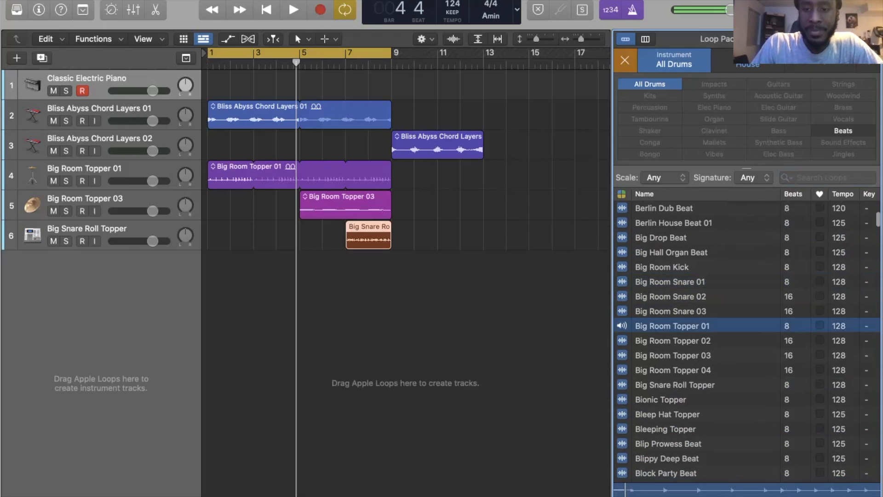
- Audition Blueprint Beat 01 and 03 and add Blueprint Beat 03 as a new track at bar 9
scroll(673, 325, "down", 5)
left_click(672, 319)
scroll(671, 319, "down", 5)
left_click(672, 320)
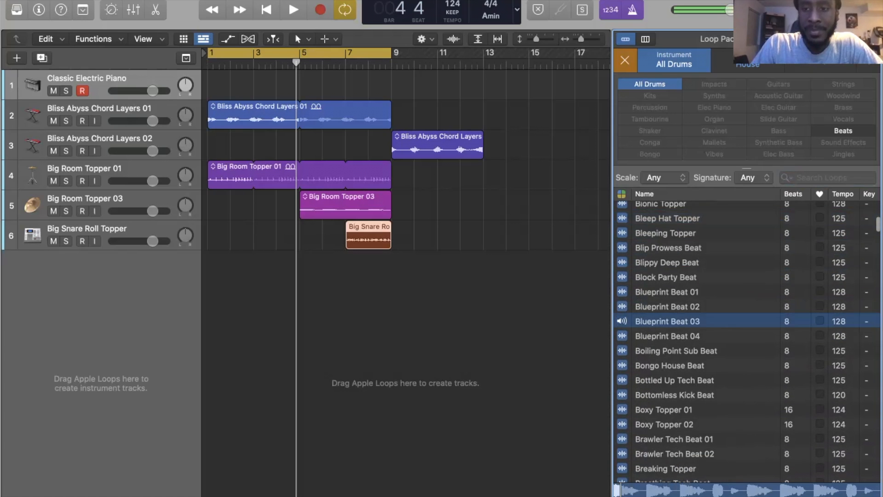
scroll(671, 321, "down", 5)
scroll(671, 322, "up", 3)
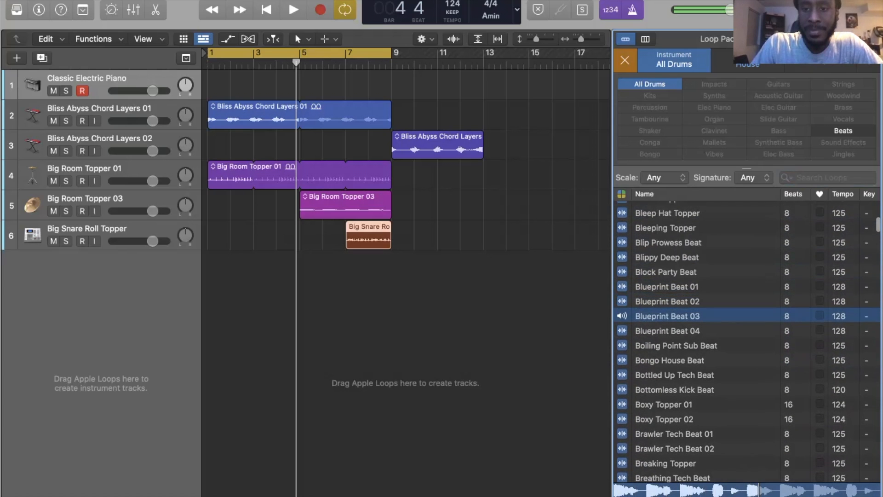
left_click(671, 289)
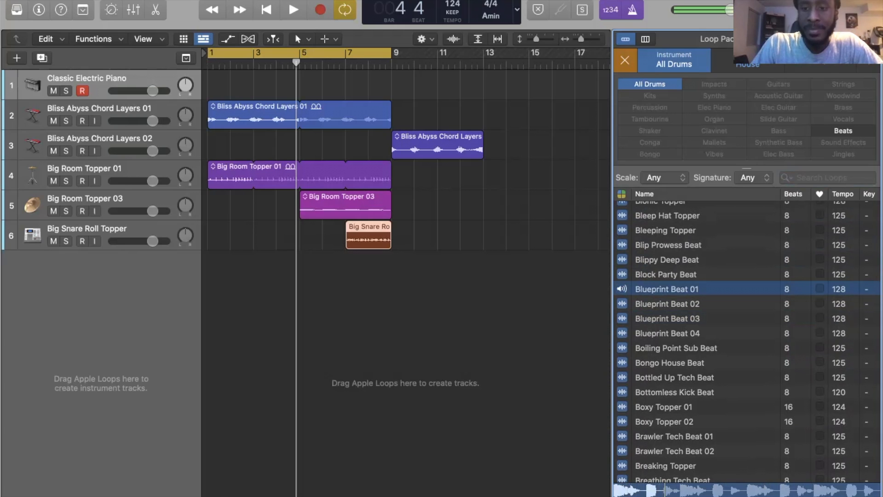
left_click(671, 318)
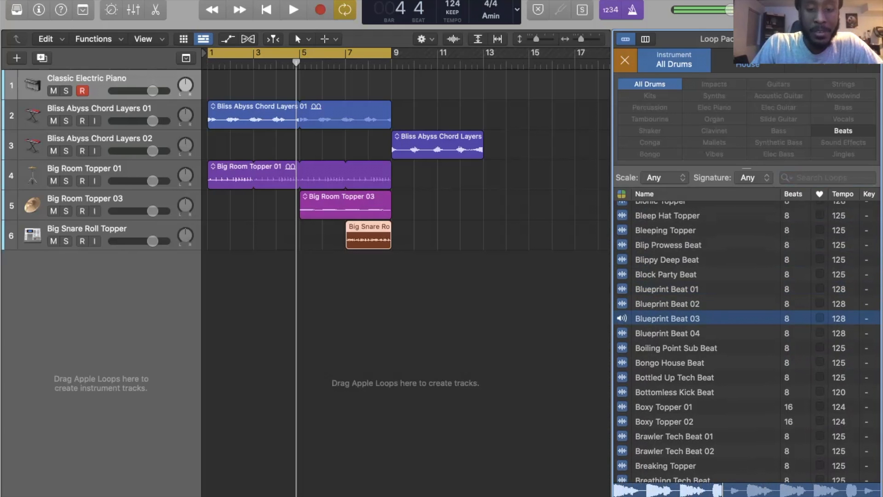
left_click_drag(667, 319, 414, 264)
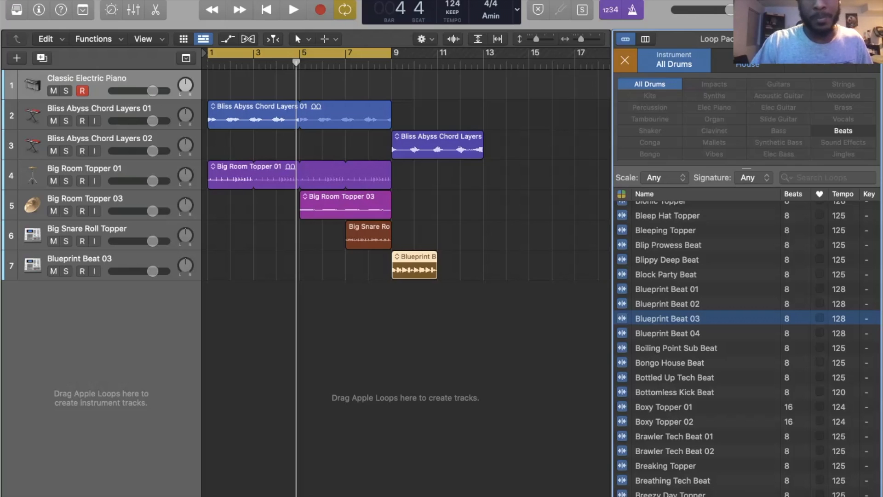
- Play the project from the beginning, lower the volume of the Big Room Topper 03 track, and stop playback
key("Return")
key("space")
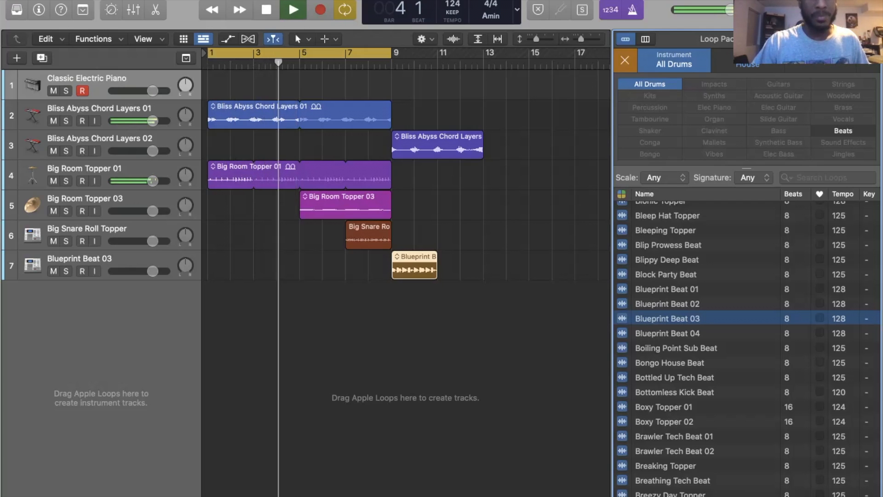
left_click_drag(152, 211, 141, 211)
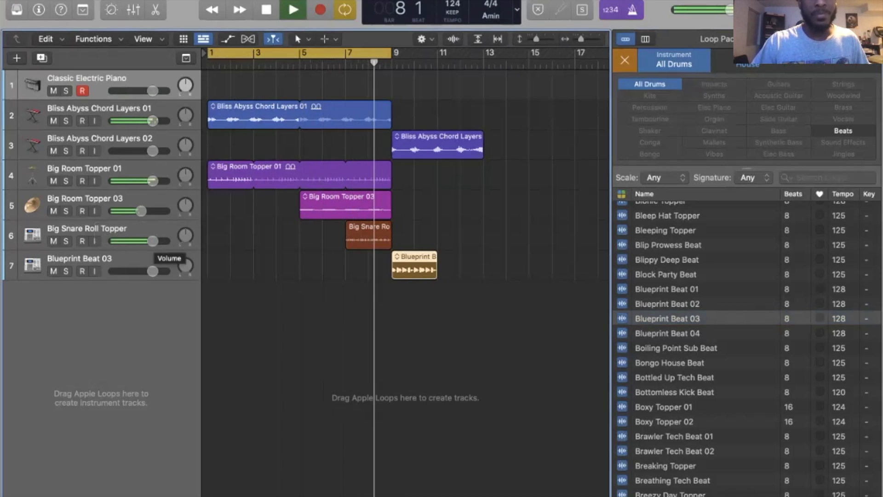
key("space")
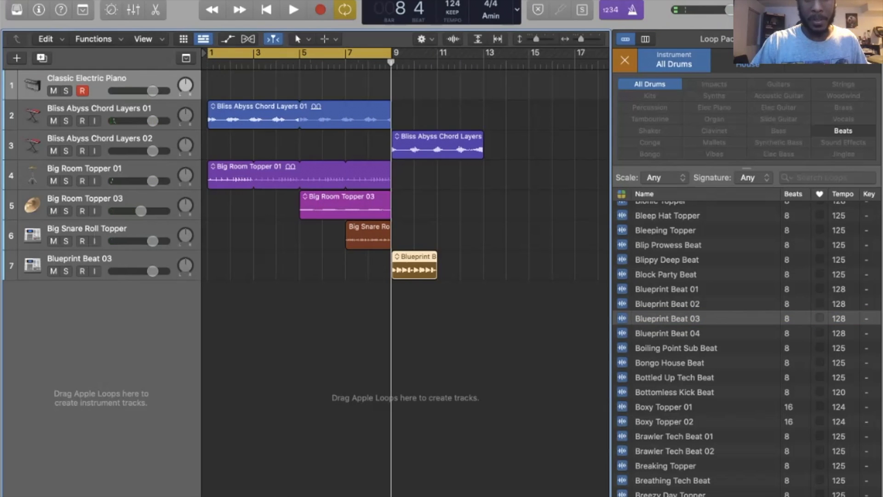
- Loop the Blueprint Beat 03 region out to bar 13
left_click_drag(435, 254, 483, 256)
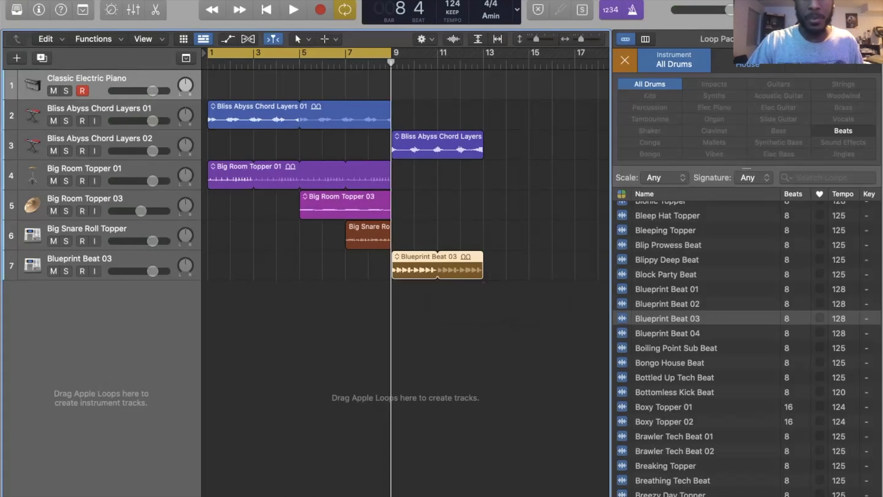
scroll(747, 345, "up", 2)
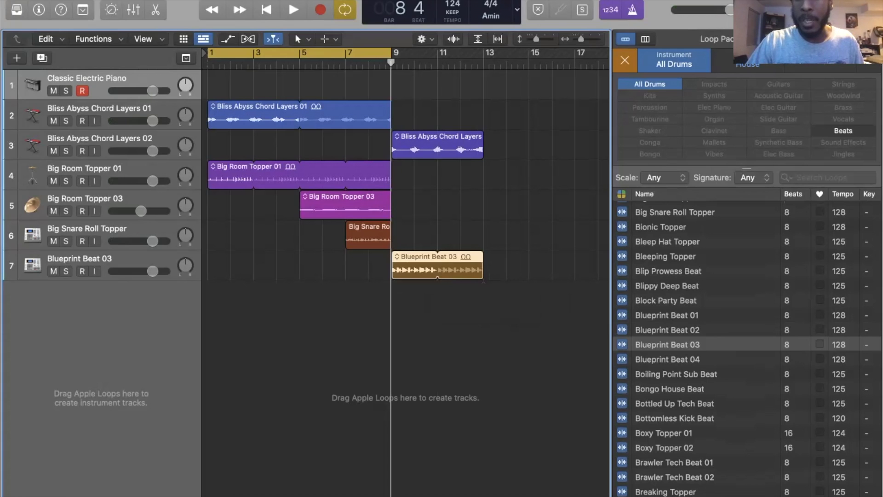
- Switch the instrument filter from All Drums to Elec Guitar, audition Tight Funk Guitar Sample, and change the filter to Guitars
left_click(649, 84)
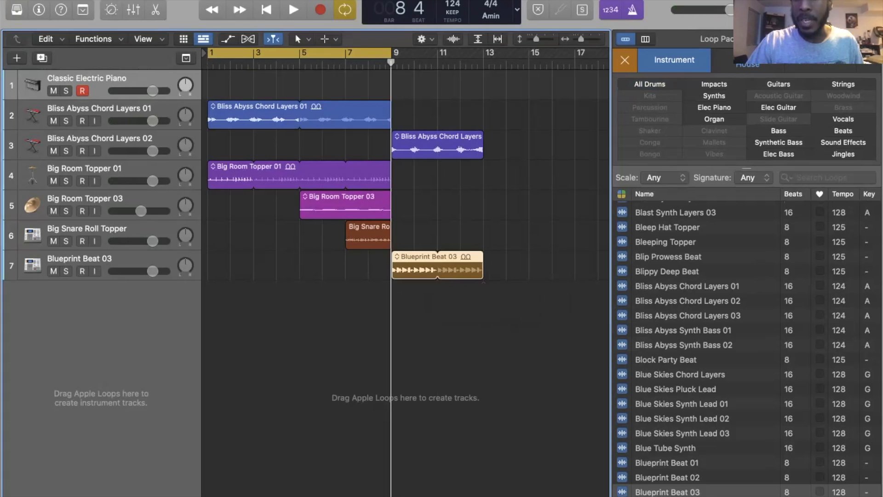
left_click(778, 108)
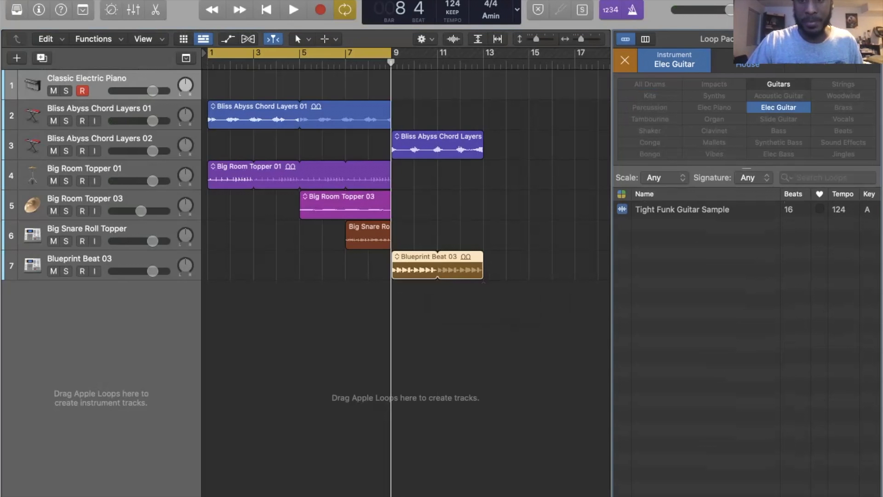
left_click(682, 209)
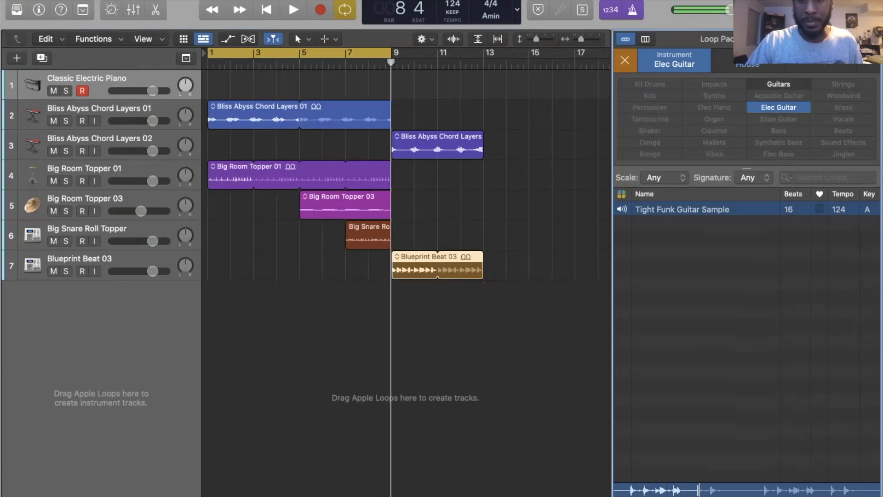
left_click(682, 209)
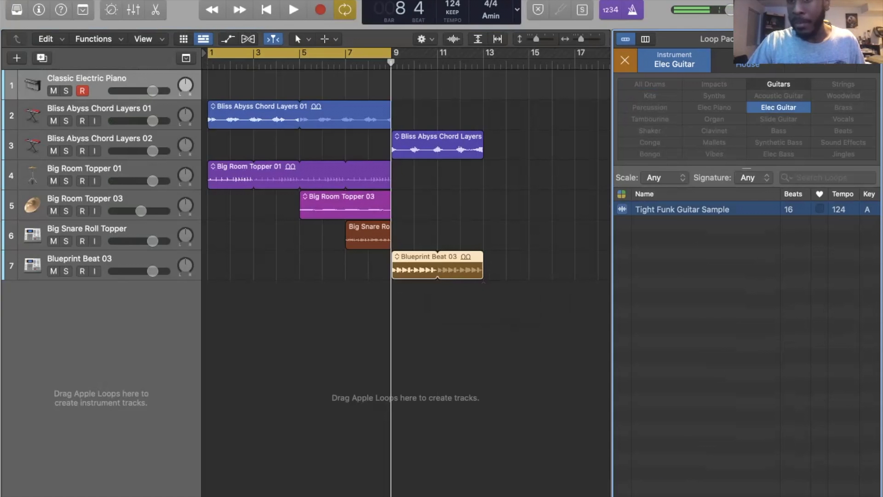
left_click(779, 107)
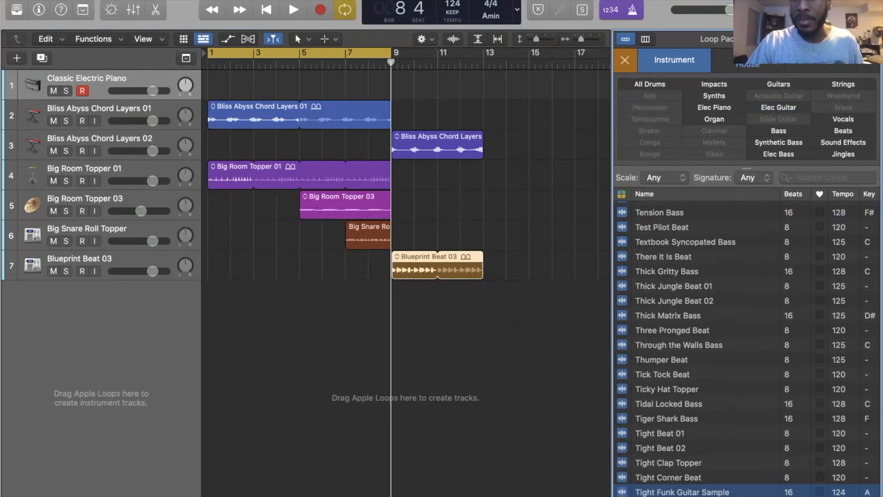
left_click(778, 84)
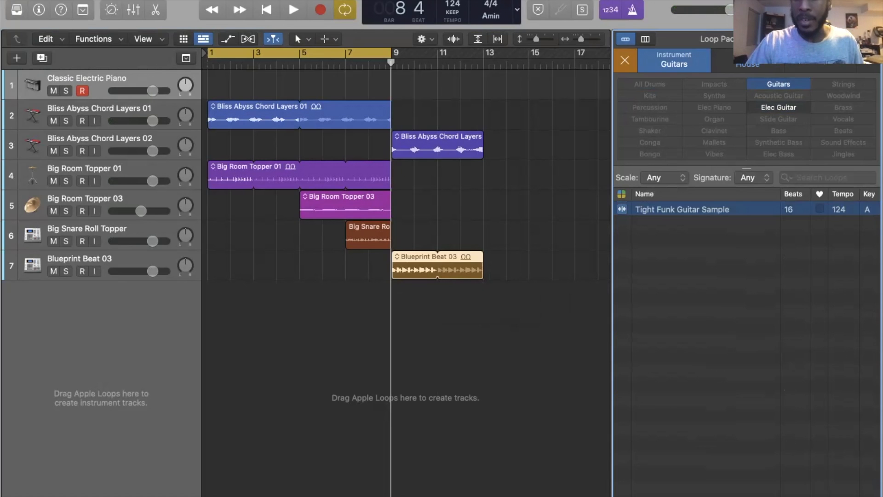
- Switch the instrument filter from Guitars to Organ and add Underground States Synth Bass 03 as a new track at bar 9
left_click(779, 84)
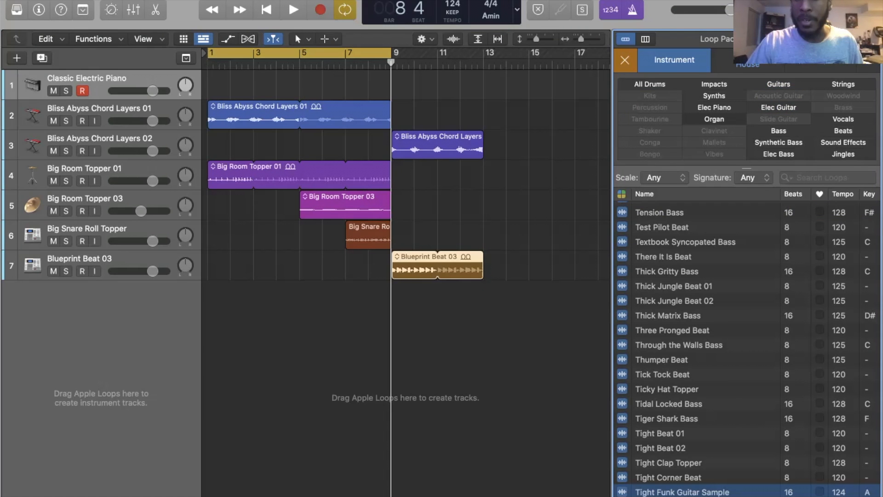
left_click(714, 119)
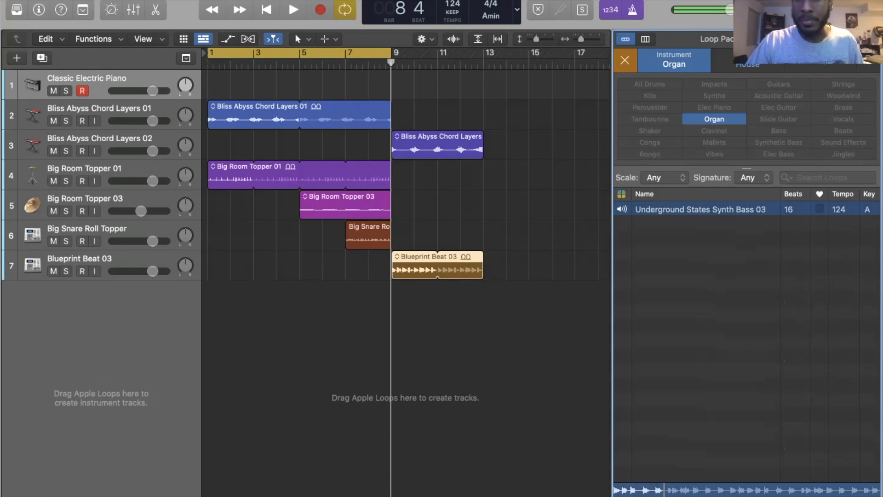
left_click_drag(701, 209, 393, 296)
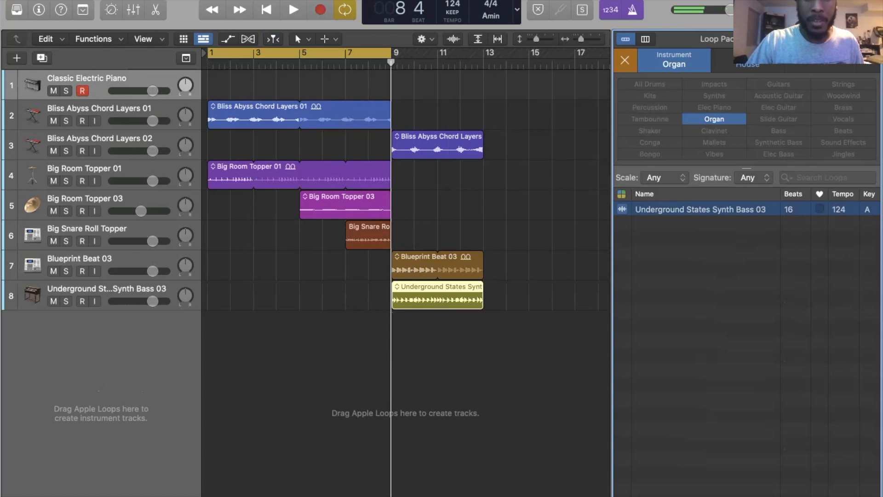
- Loop the Bliss Abyss Chord Layers 02, Blueprint Beat 03 and Underground States Synth Bass 03 regions to bar 21 and extend the cycle area to match
left_click_drag(390, 53, 483, 53)
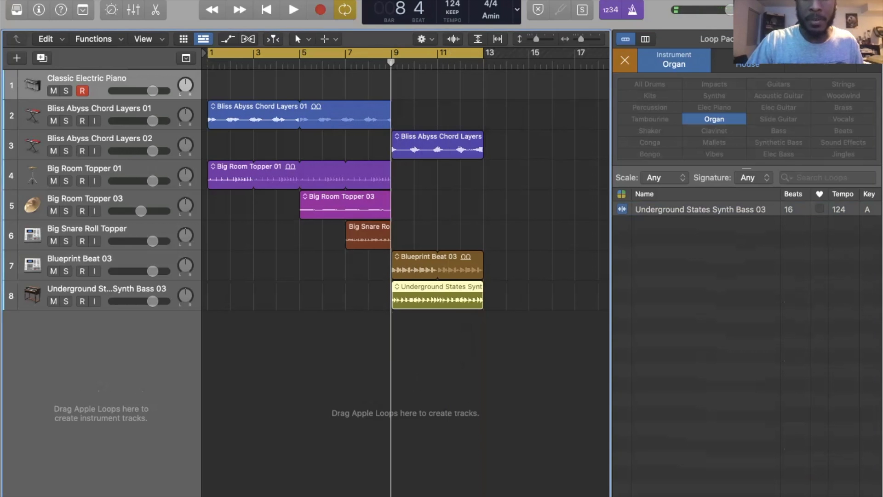
scroll(460, 184, "right", 4)
left_click_drag(390, 325, 385, 154)
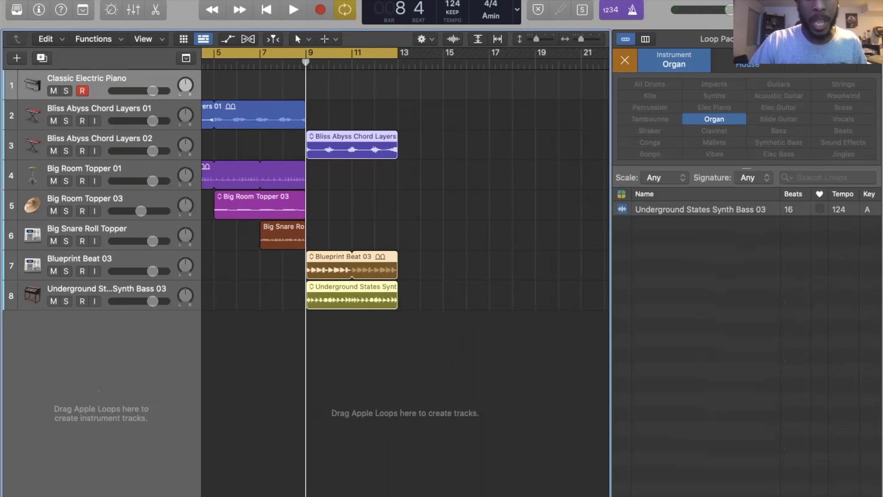
left_click_drag(396, 146, 452, 154)
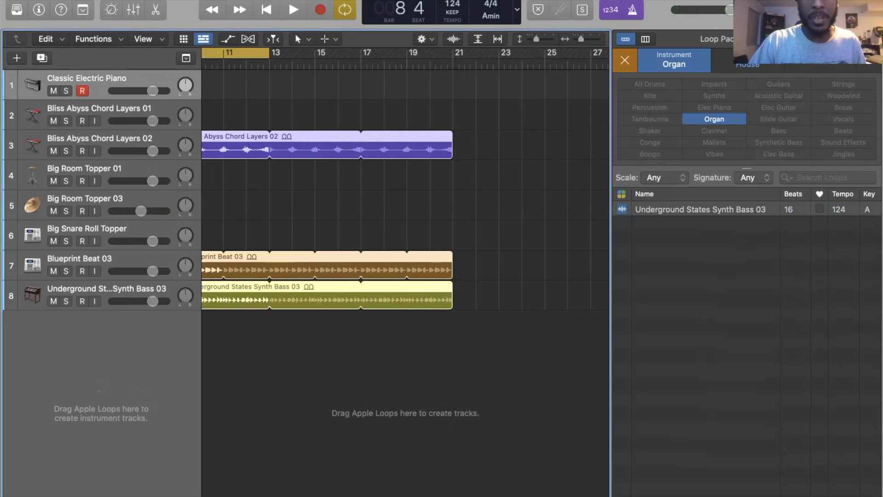
scroll(405, 271, "left", 10)
scroll(405, 271, "down", 5)
scroll(405, 271, "up", 2)
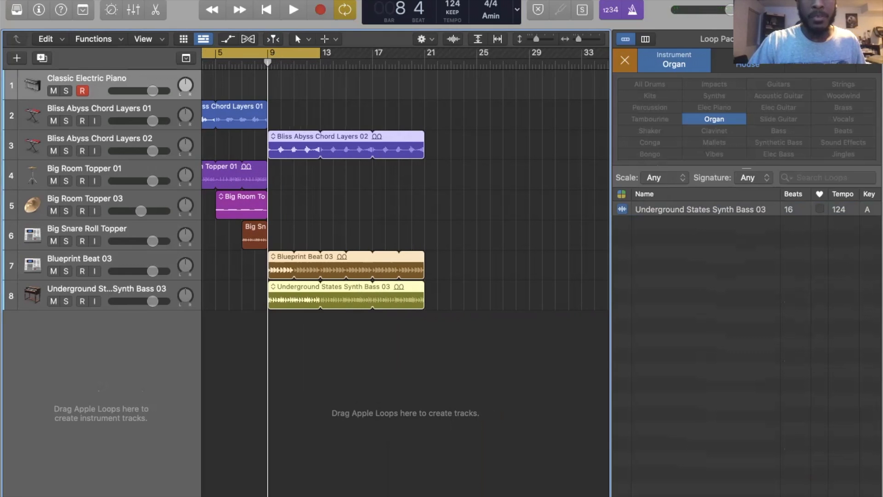
left_click_drag(320, 52, 424, 52)
scroll(405, 271, "left", 4)
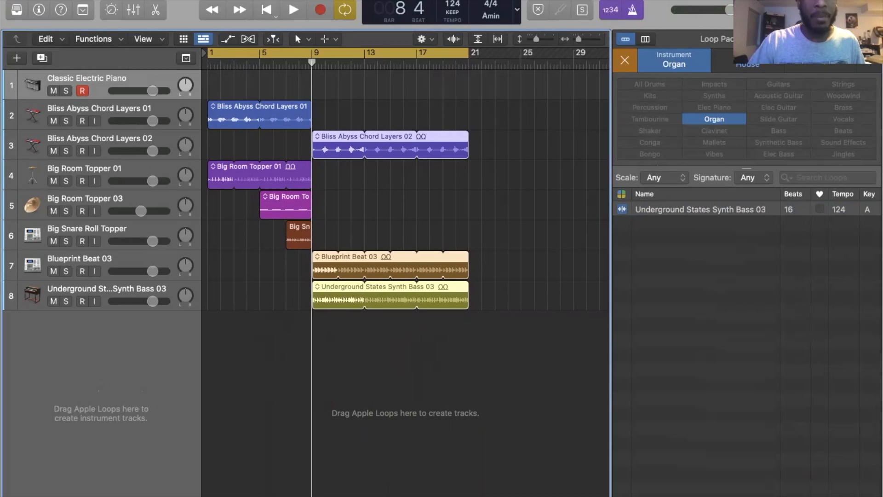
- Play the arrangement from the beginning through the new bass section and stop playback
key("Return")
key("space")
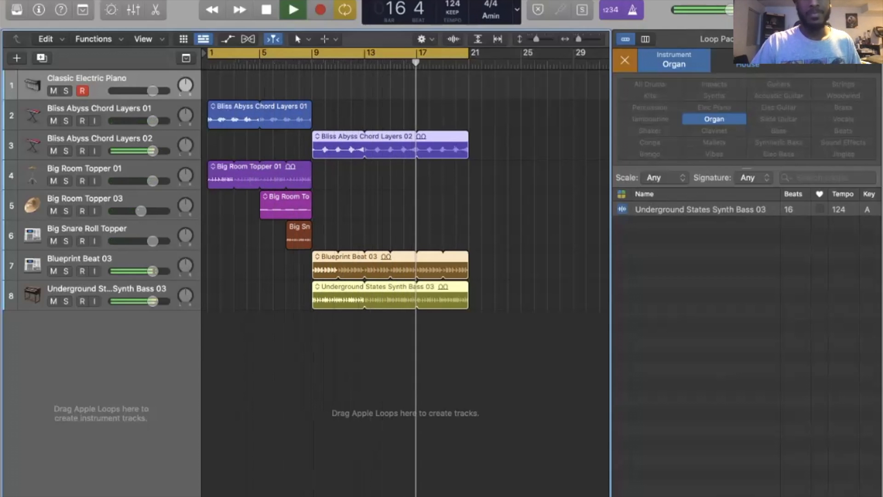
key("space")
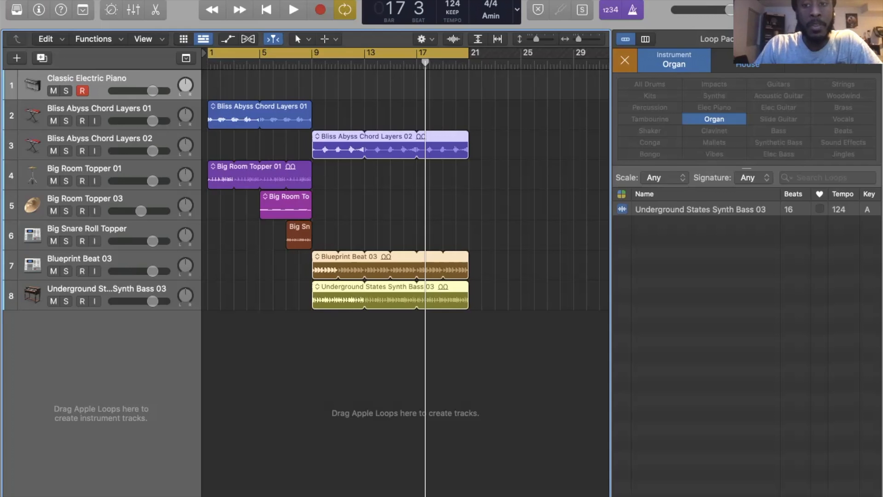
- Change the instrument filter to Elec Piano, audition Striking Synth Stab 01, and add it as a new track at bar 9
left_click(714, 119)
left_click(714, 108)
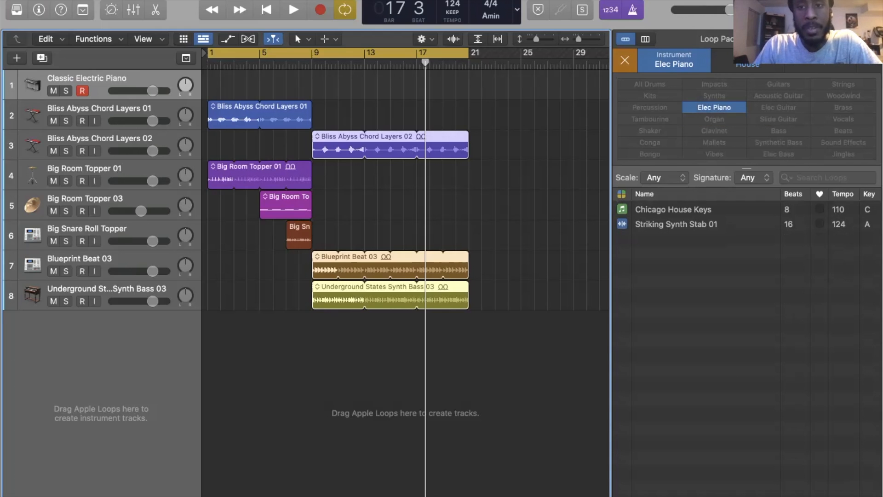
left_click(676, 224)
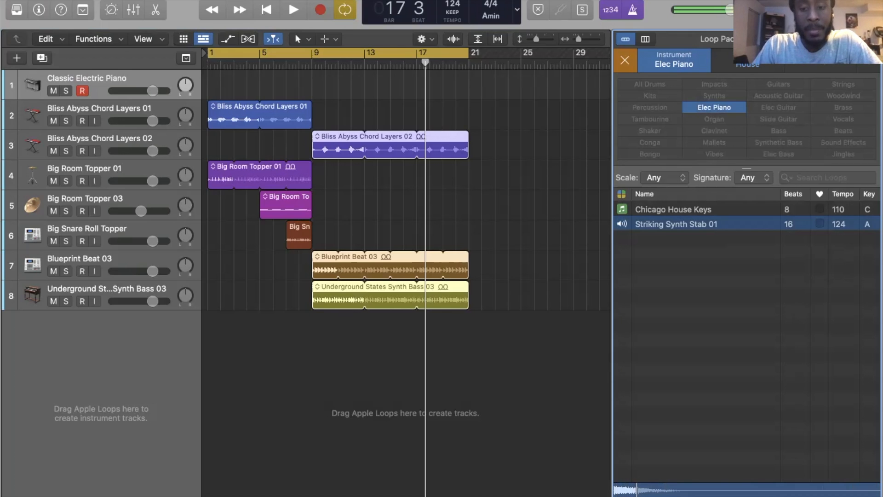
left_click_drag(676, 224, 317, 324)
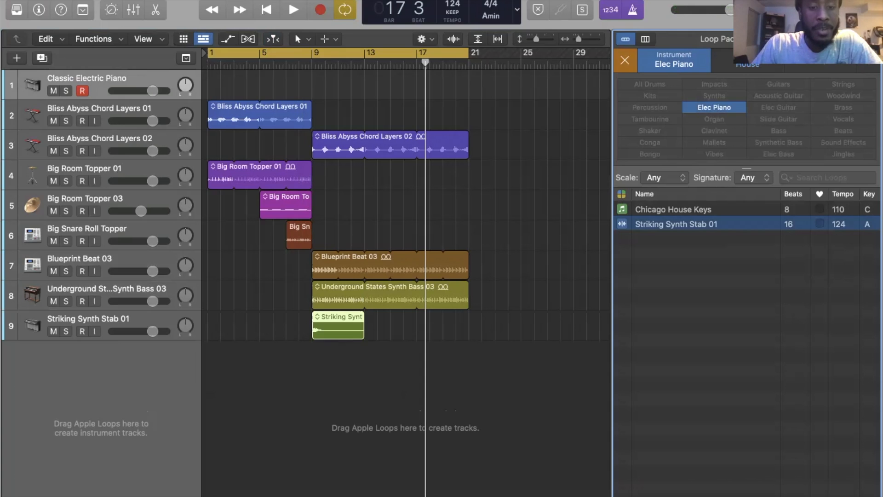
- Delete the Bliss Abyss Chord Layers 02 region together with its track
left_click(390, 145)
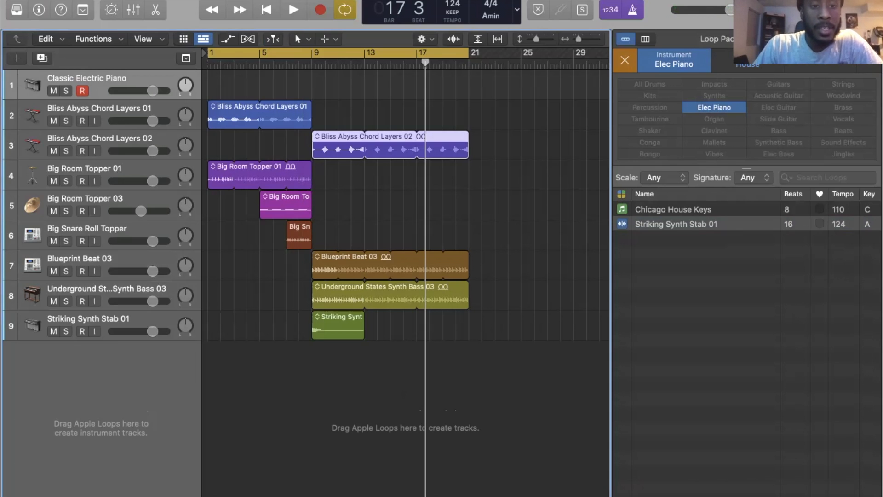
key("Delete")
left_click(100, 140)
key("Delete")
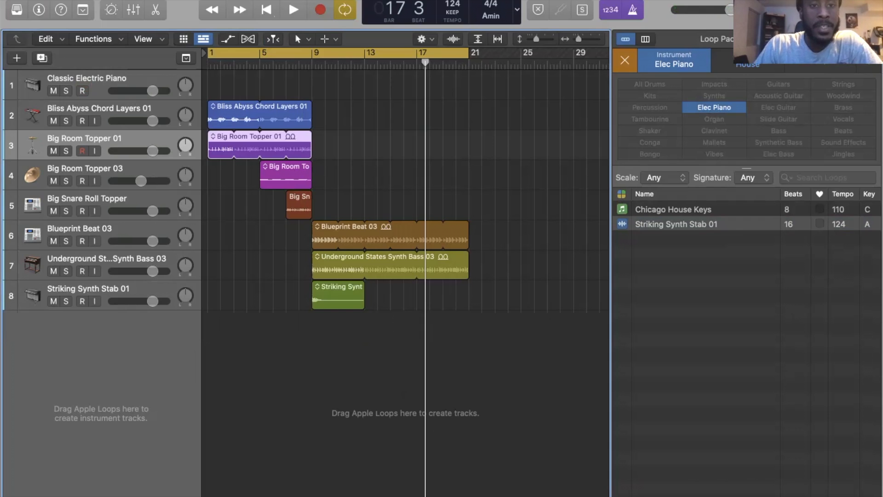
- Play the arrangement, switch the instrument filter to Impacts, audition Boomer FX 04, and stop playback
key("space")
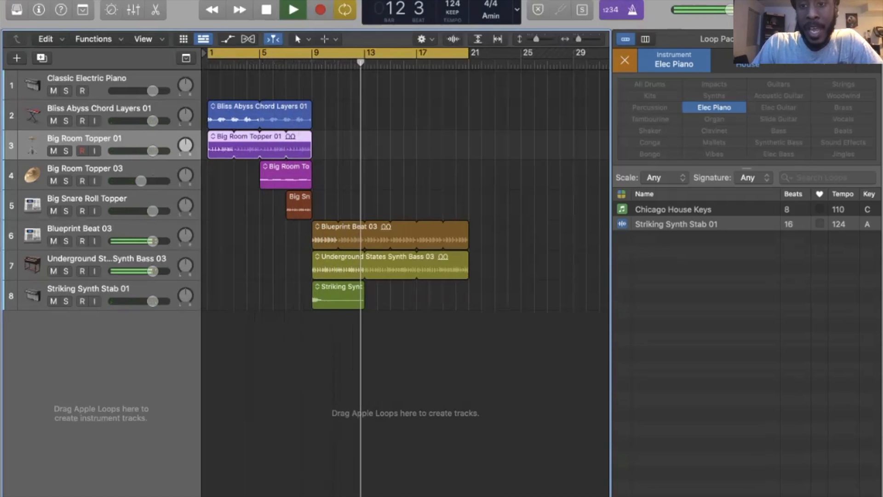
left_click(714, 108)
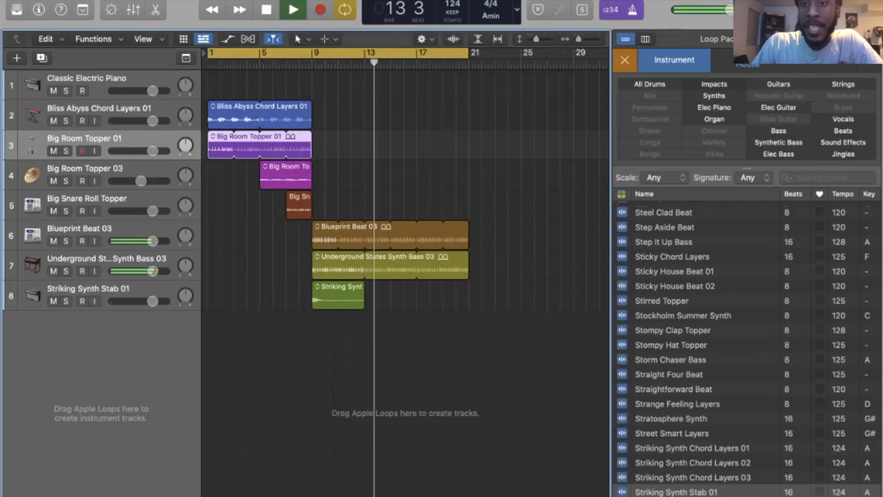
left_click(714, 84)
left_click(661, 224)
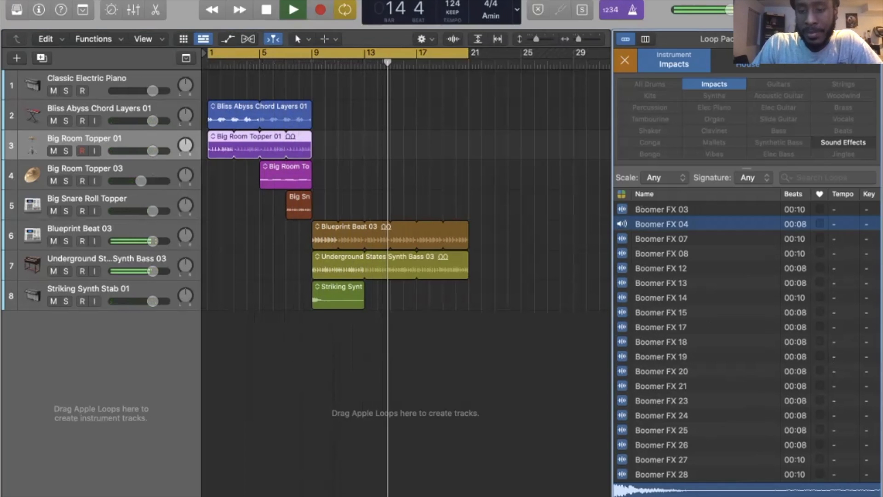
scroll(662, 224, "down", 8)
key("space")
- Audition more impact loops from the Boomer FX series, including Boomer FX 17 and Boomer FX 18
left_click(661, 302)
scroll(662, 301, "down", 8)
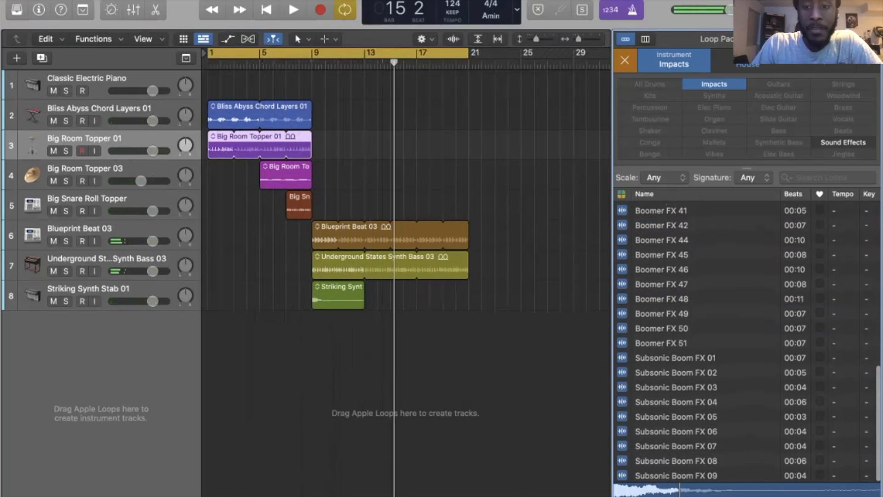
left_click(661, 299)
left_click(661, 225)
scroll(661, 225, "up", 10)
left_click(661, 269)
left_click(661, 327)
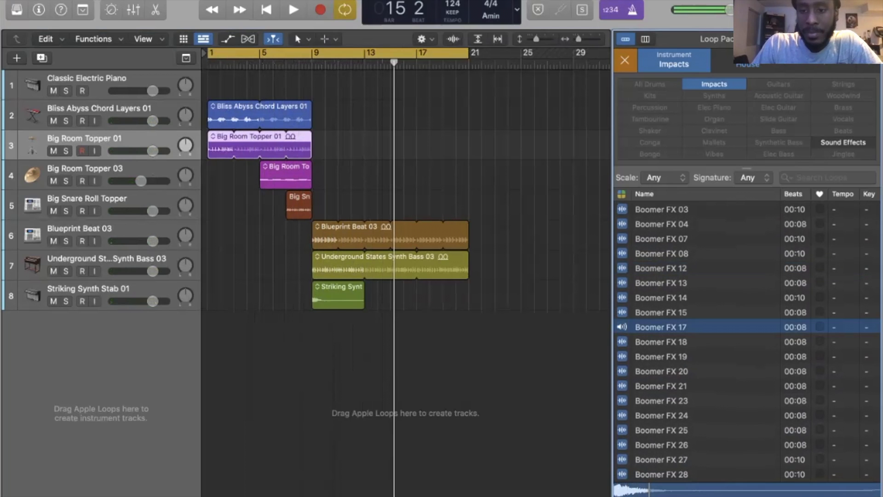
left_click(662, 371)
left_click(661, 341)
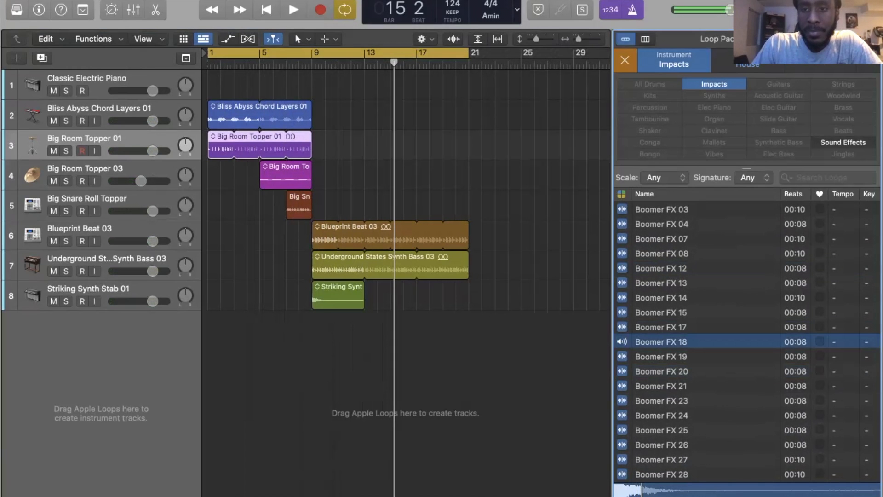
- Change the instrument filter to Vocals, audition Deeper Meaning Vox Sample, and add it as a new track at bar 4
left_click(713, 84)
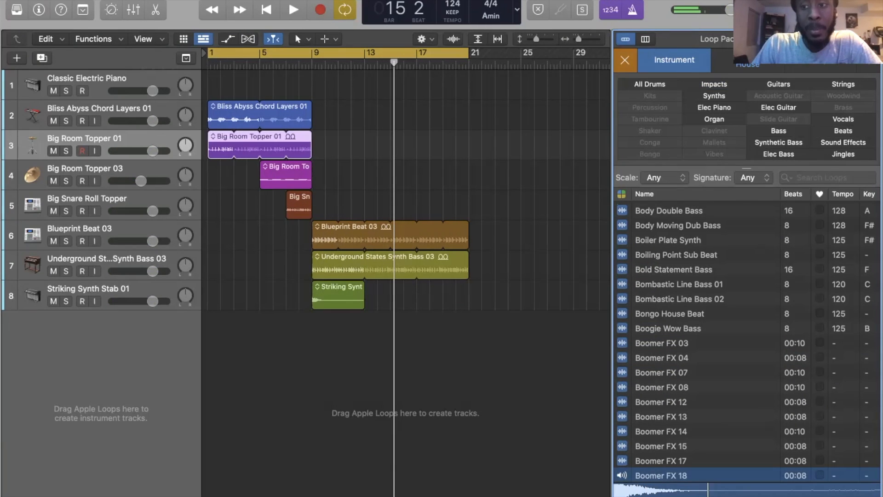
left_click(843, 119)
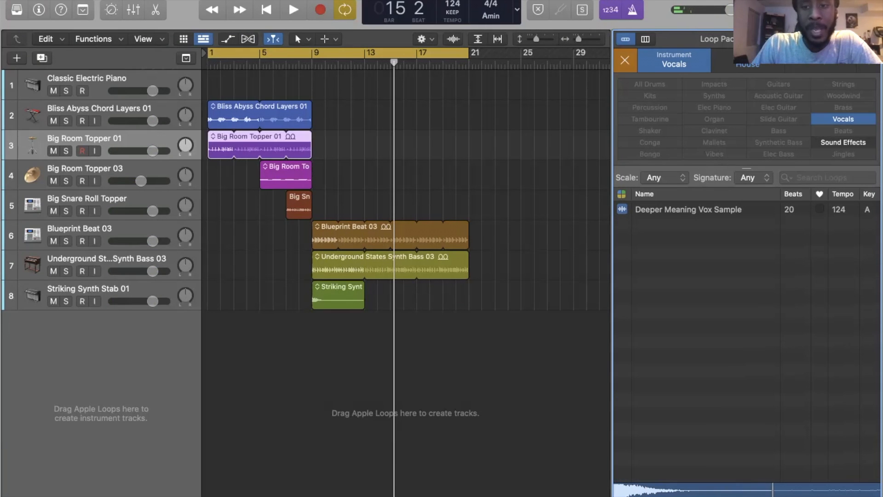
left_click(688, 210)
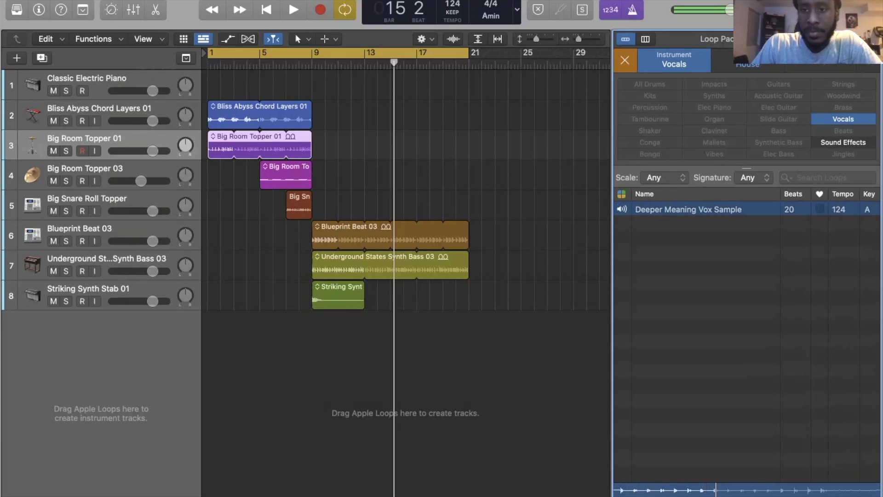
left_click_drag(688, 209, 277, 326)
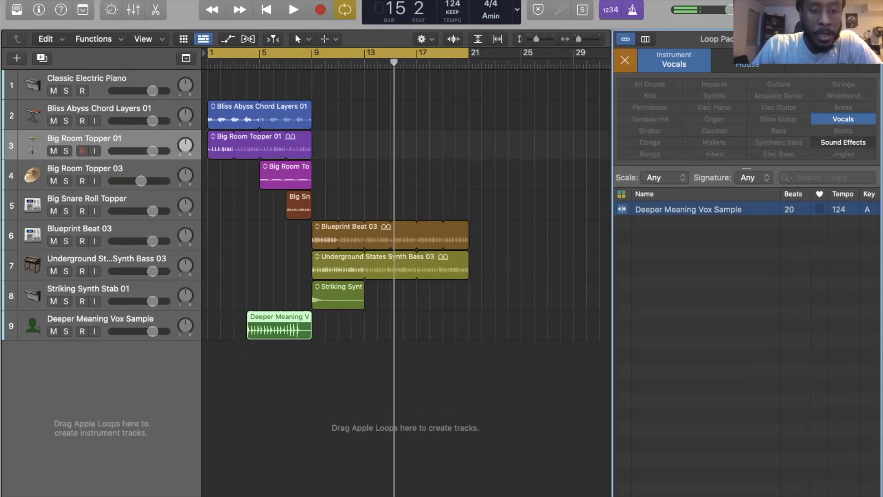
- Move the Deeper Meaning Vox Sample region so that it starts at bar 5
scroll(248, 322, "up", 8)
scroll(248, 322, "down", 3)
left_click_drag(310, 329, 351, 329)
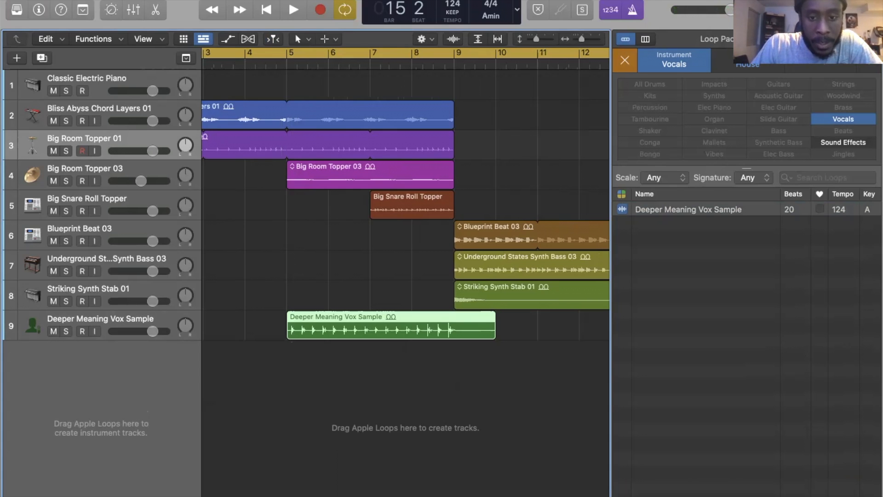
scroll(405, 207, "right", 3)
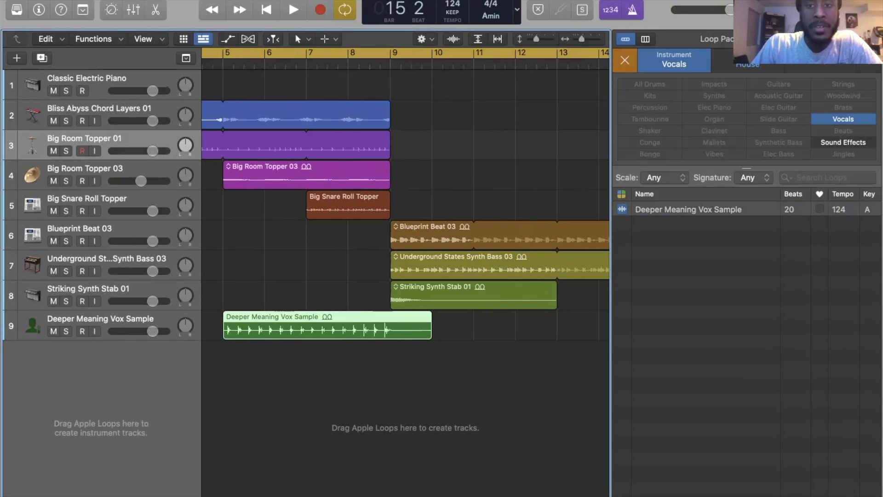
- Close the loop browser, play the whole arrangement from the beginning, and stop playback
key("o")
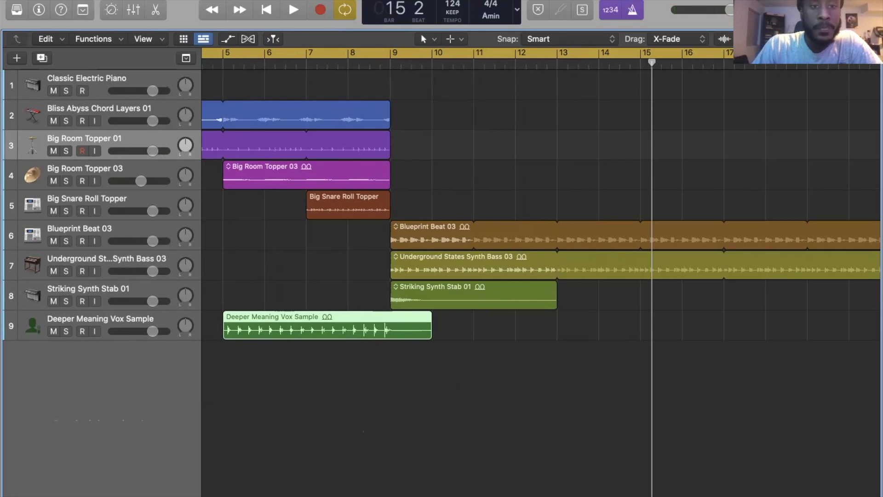
key("z")
key("Return")
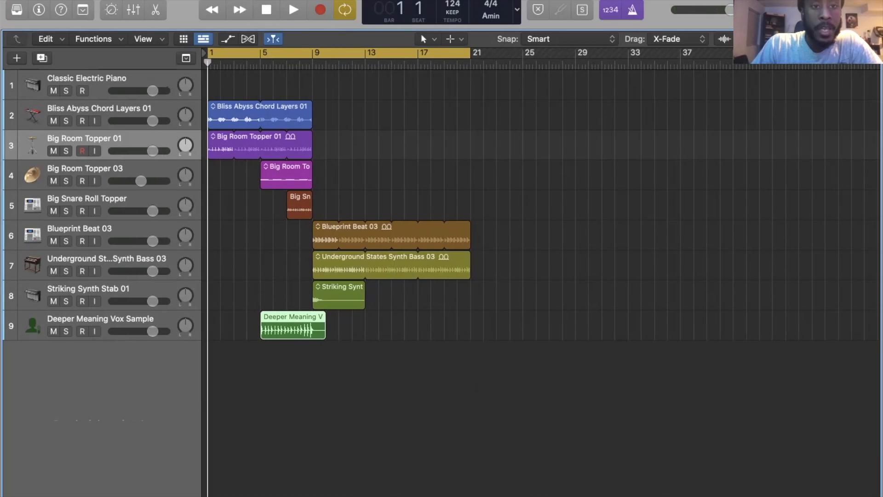
key("space")
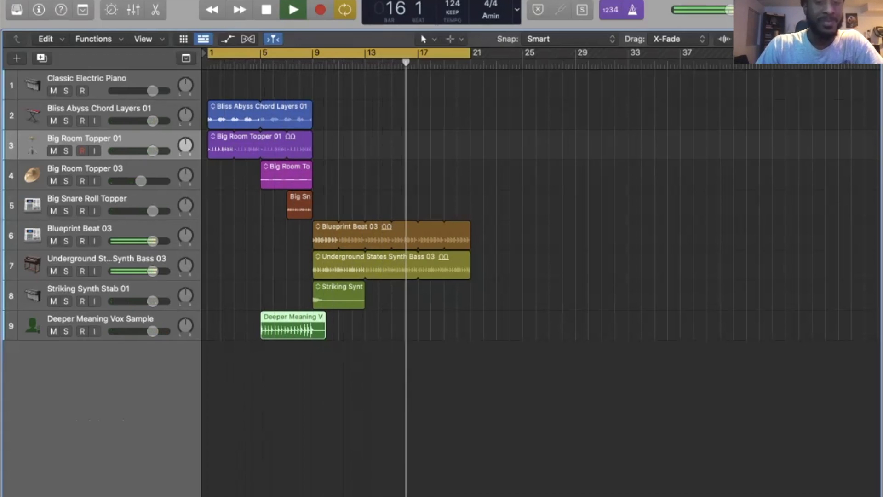
key("space")
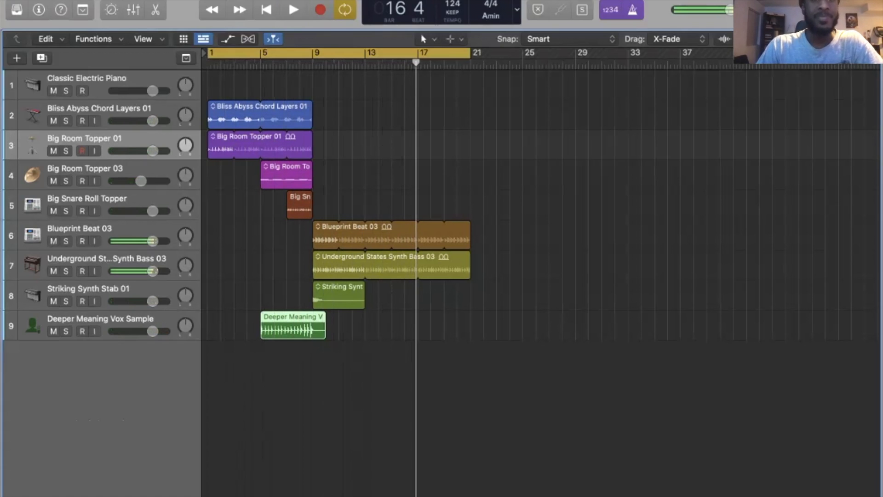